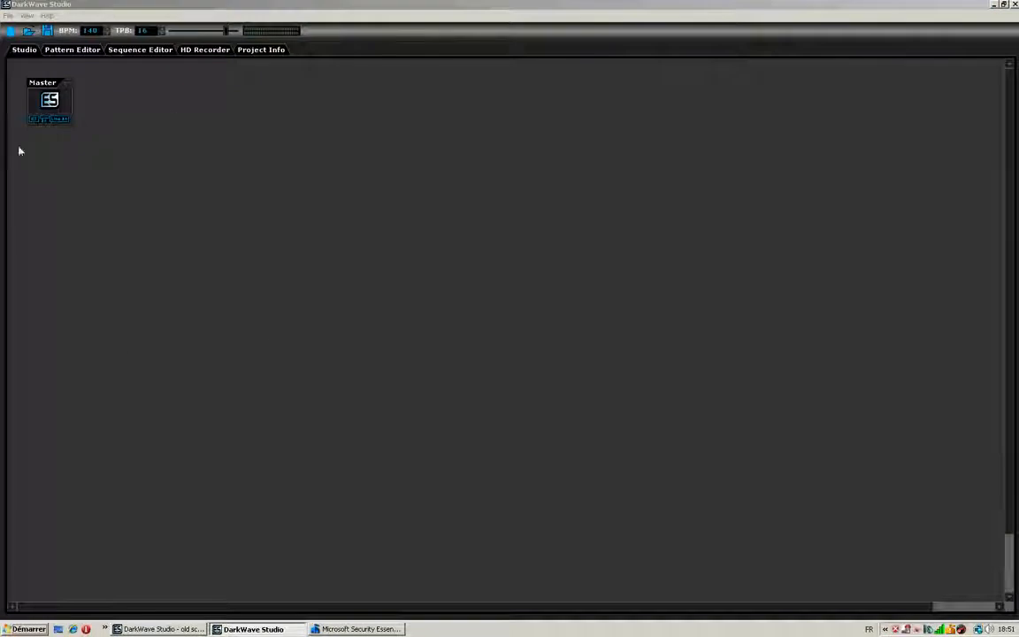
# - Move the Master machine to the upper middle of the studio and place an expanded native ES Mixer below it
pyautogui.moveTo(34, 82); pyautogui.dragTo(462, 77)
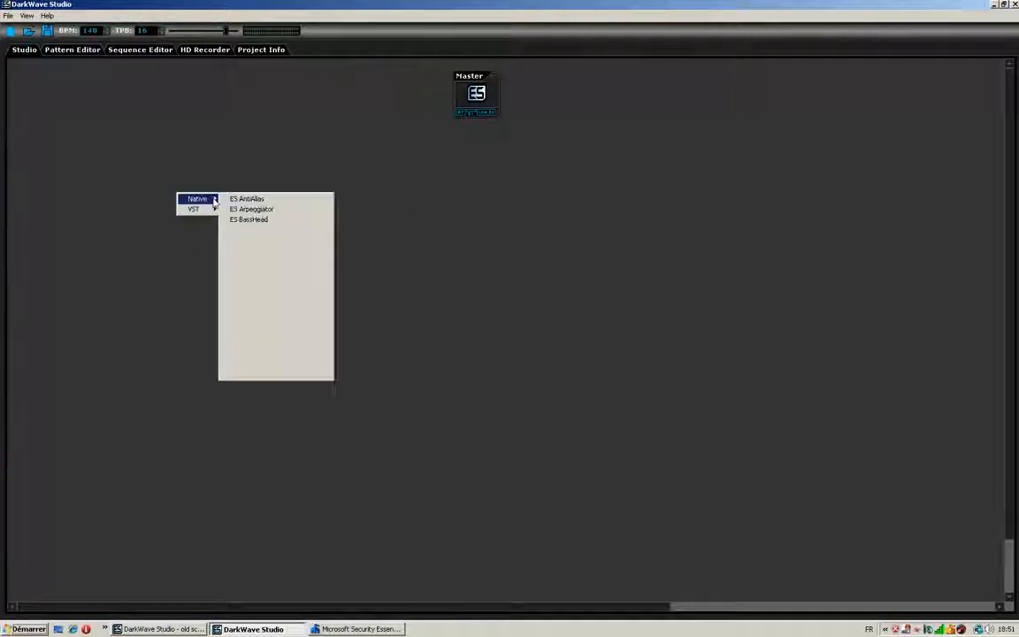
pyautogui.moveTo(188, 212)
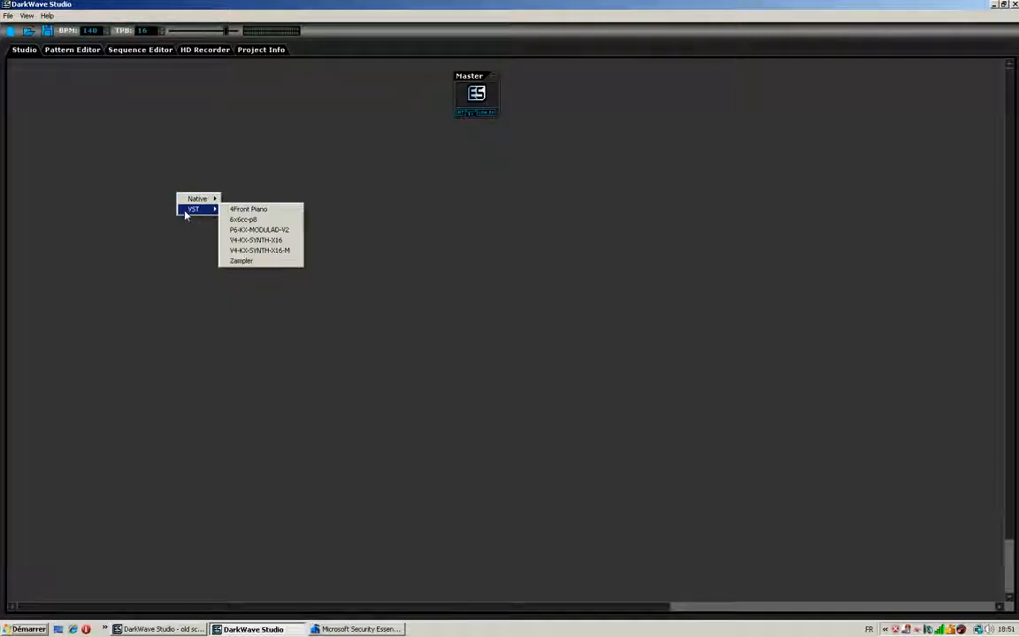
pyautogui.rightClick(275, 159)
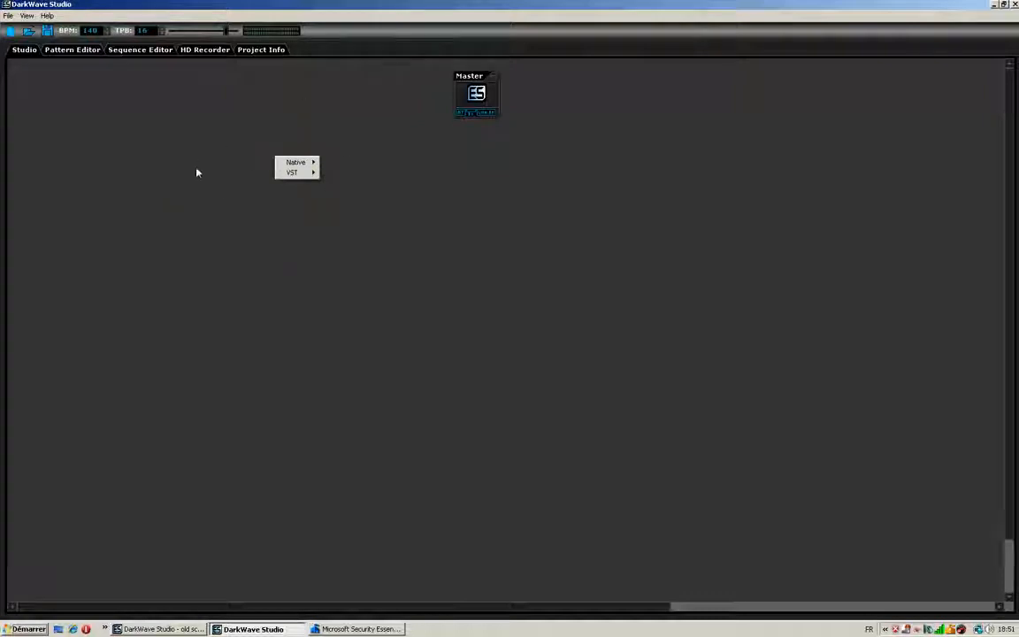
pyautogui.moveTo(297, 162)
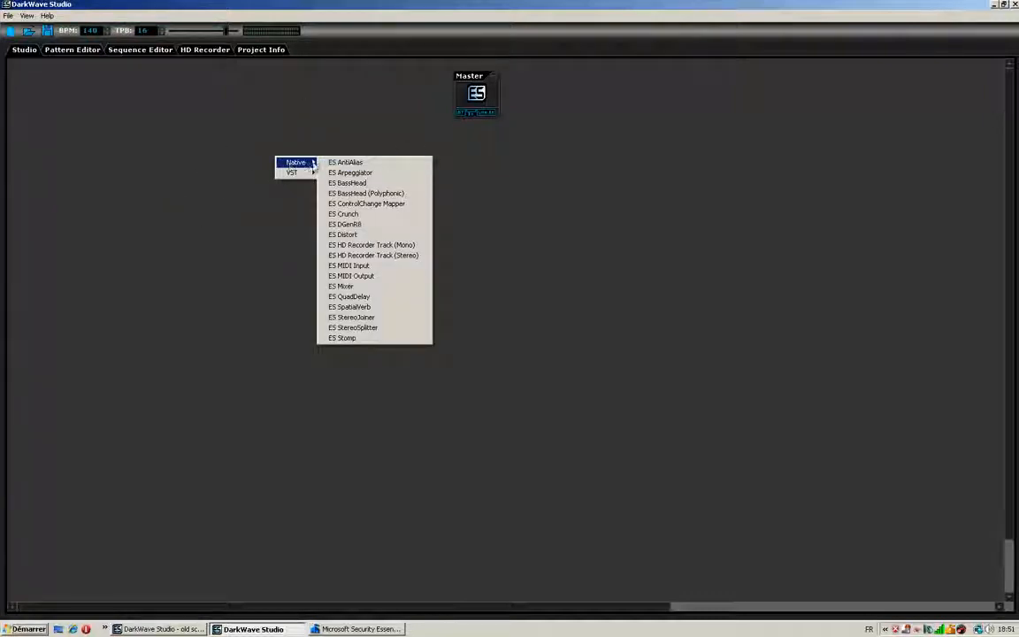
pyautogui.click(363, 286)
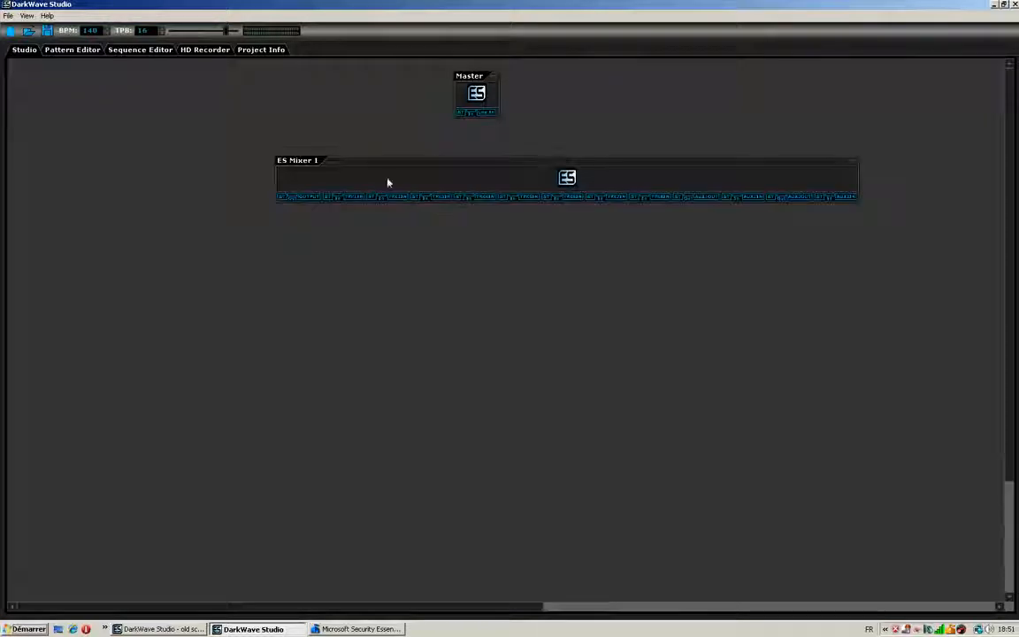
pyautogui.click(567, 177)
pyautogui.moveTo(559, 163); pyautogui.dragTo(481, 157)
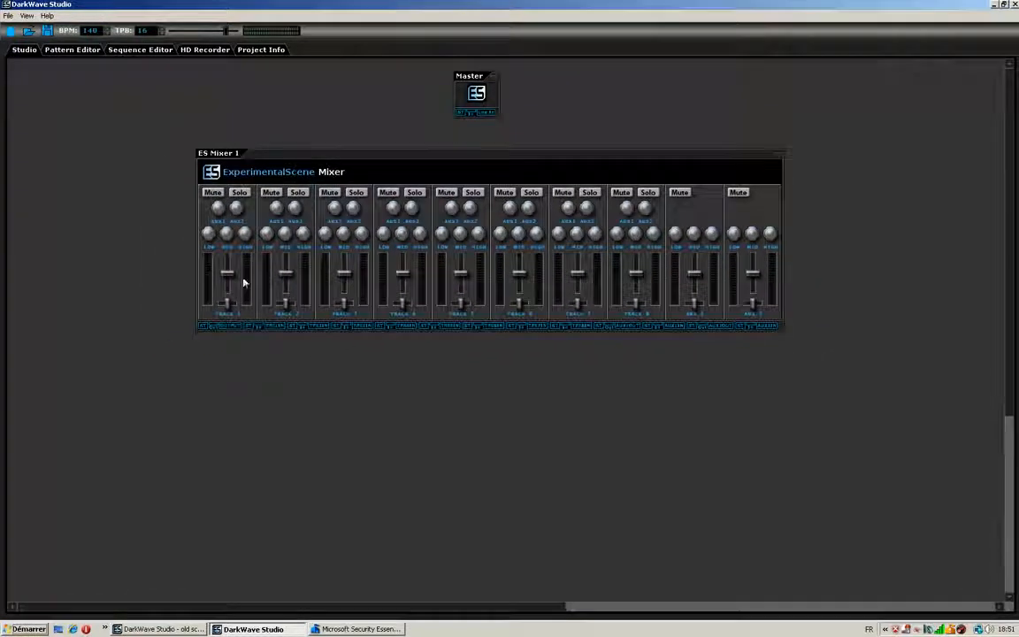
# - Add the P6-KX-MODULAD-V2 VST synth to the studio and expand its interface
pyautogui.rightClick(458, 431)
pyautogui.moveTo(482, 449)
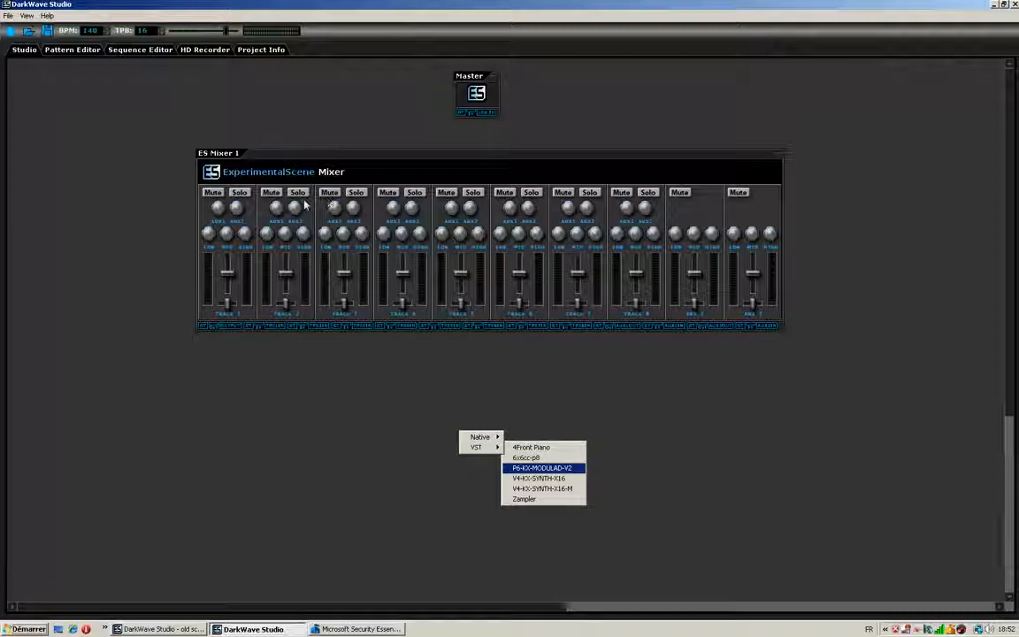
pyautogui.click(541, 467)
pyautogui.click(535, 471)
pyautogui.moveTo(581, 442); pyautogui.dragTo(574, 156)
# - Connect the synth's output to the mixer's Track 2 input and the mixer's output to Master
pyautogui.moveTo(513, 554)
pyautogui.mouseDown()
pyautogui.moveTo(325, 437)
pyautogui.moveTo(325, 321)
pyautogui.moveTo(310, 330)
pyautogui.mouseUp()
pyautogui.moveTo(560, 157); pyautogui.dragTo(651, 192)
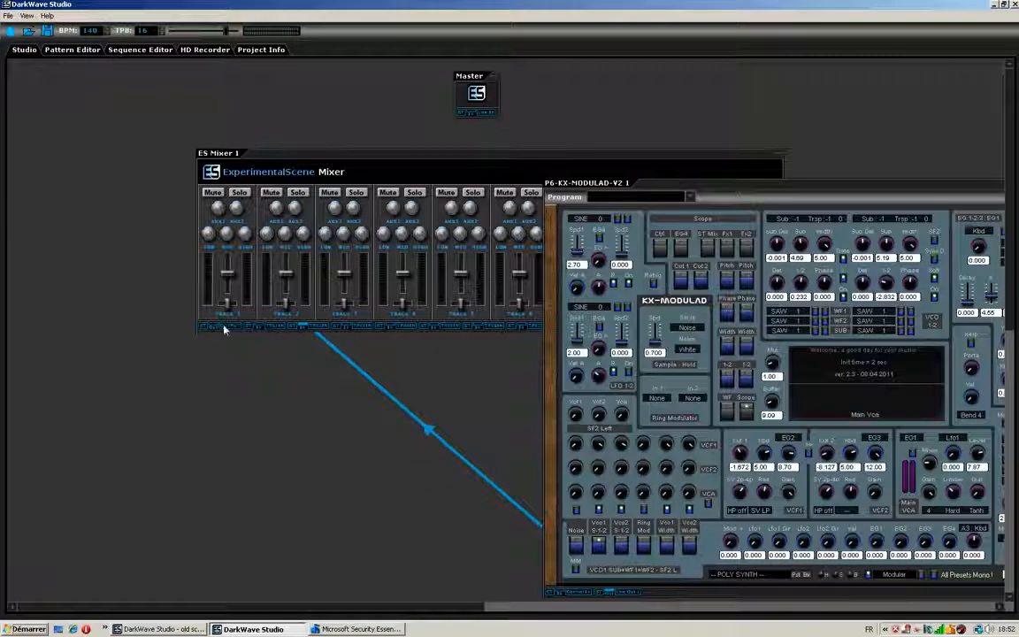
pyautogui.moveTo(217, 328); pyautogui.dragTo(482, 115)
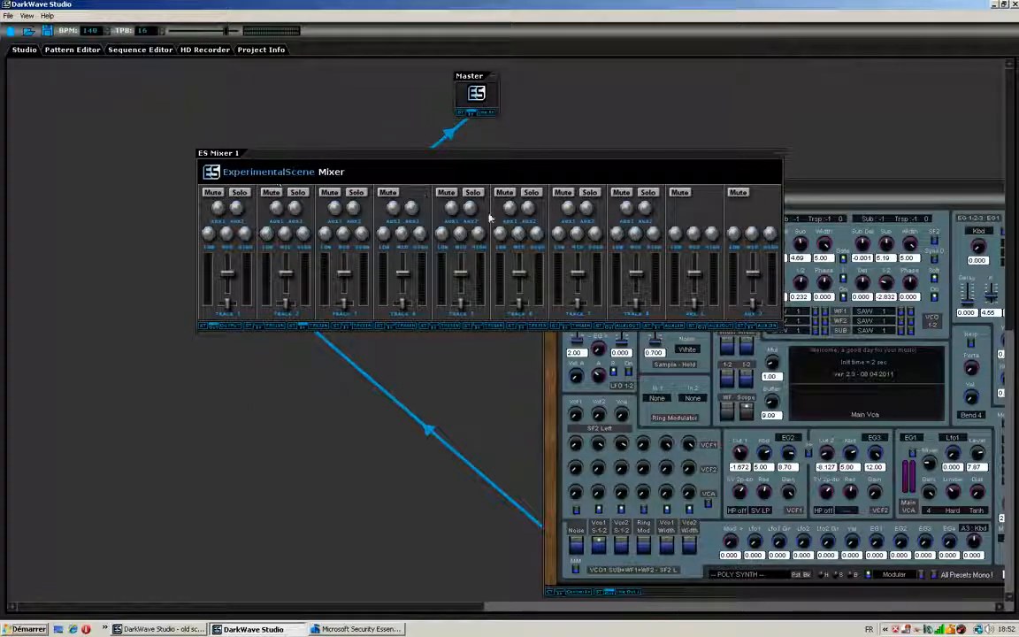
# - Add a native ES DGenR8 drum machine to the studio and expand its interface
pyautogui.rightClick(287, 369)
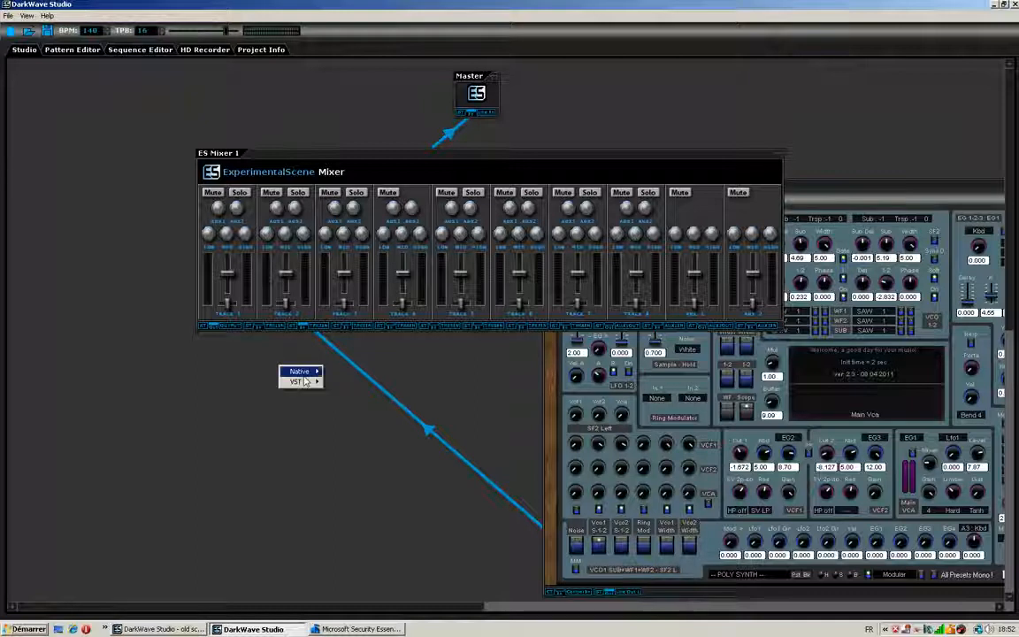
pyautogui.moveTo(299, 371)
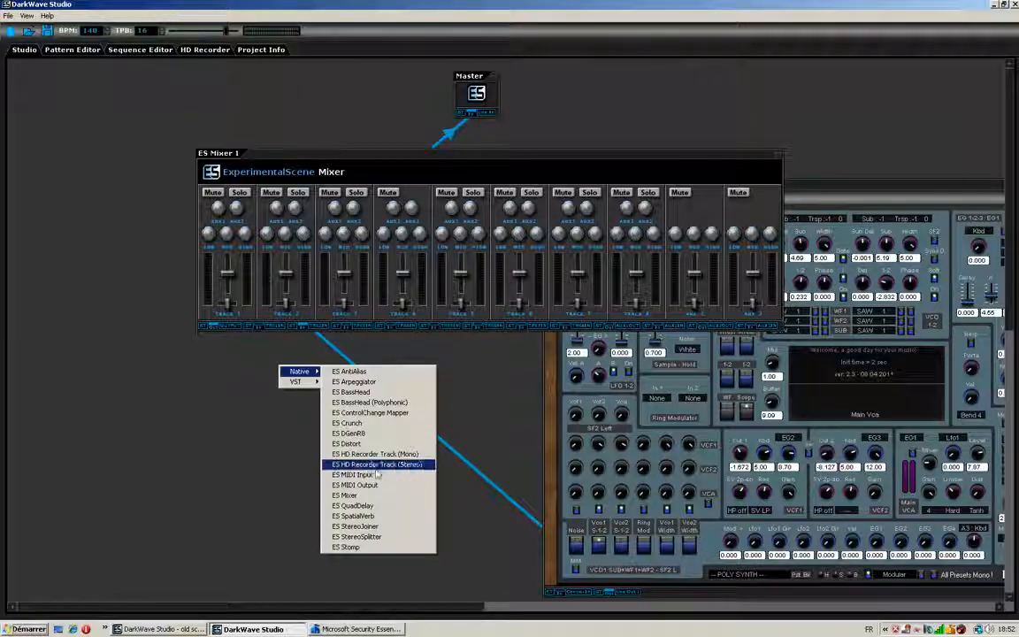
pyautogui.click(349, 433)
pyautogui.doubleClick(319, 381)
pyautogui.moveTo(314, 375); pyautogui.dragTo(614, 135)
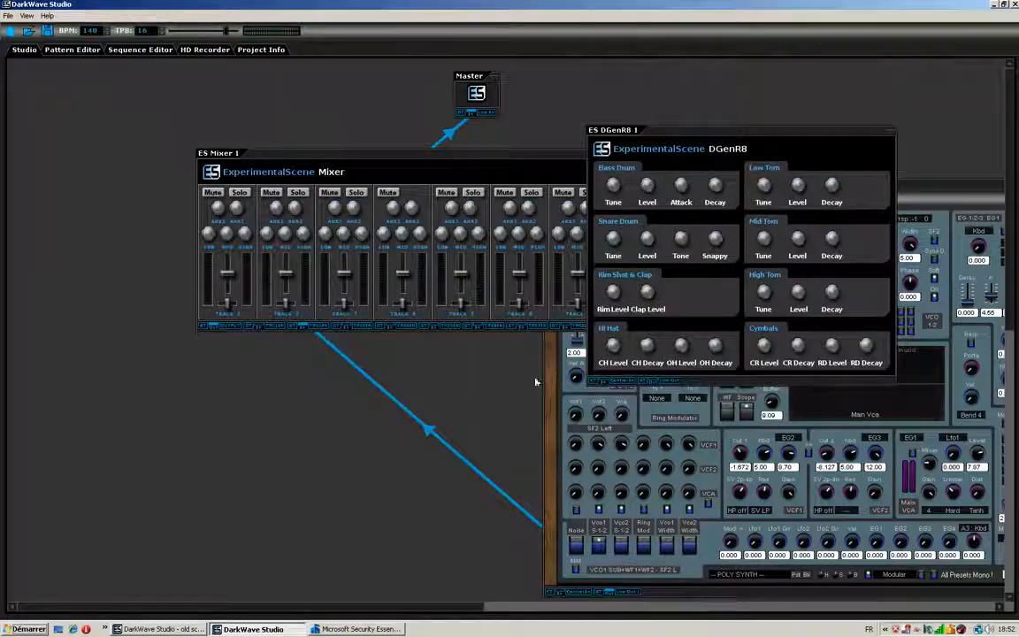
# - Connect the drum machine's output to the mixer's Track 1 input and raise the Track 1 and Track 2 faders
pyautogui.moveTo(649, 385); pyautogui.dragTo(262, 331)
pyautogui.moveTo(673, 137); pyautogui.dragTo(149, 371)
pyautogui.moveTo(225, 276); pyautogui.dragTo(286, 261)
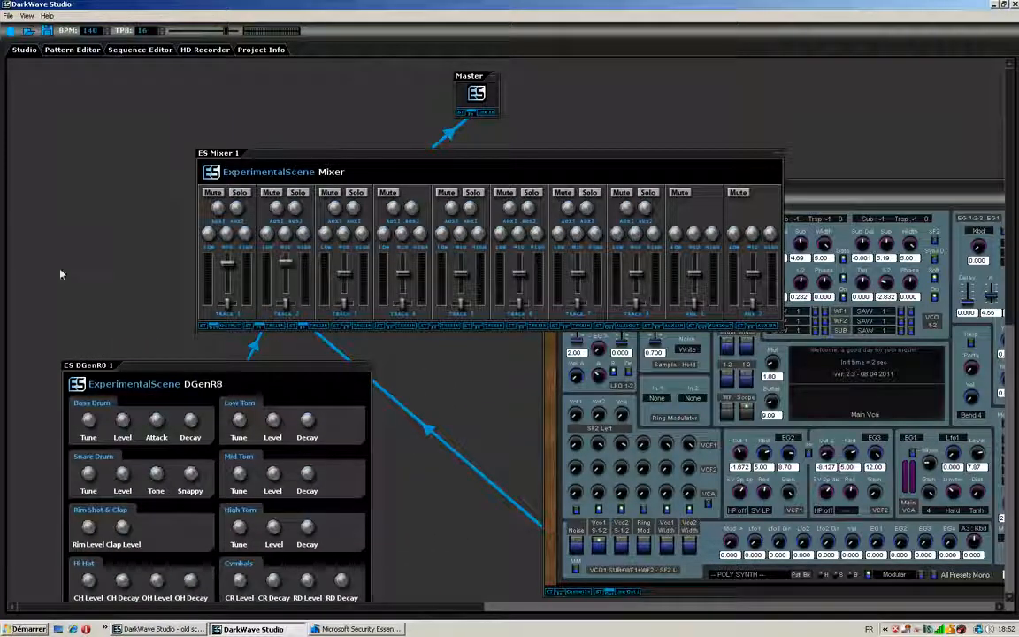
pyautogui.moveTo(199, 365); pyautogui.dragTo(176, 286)
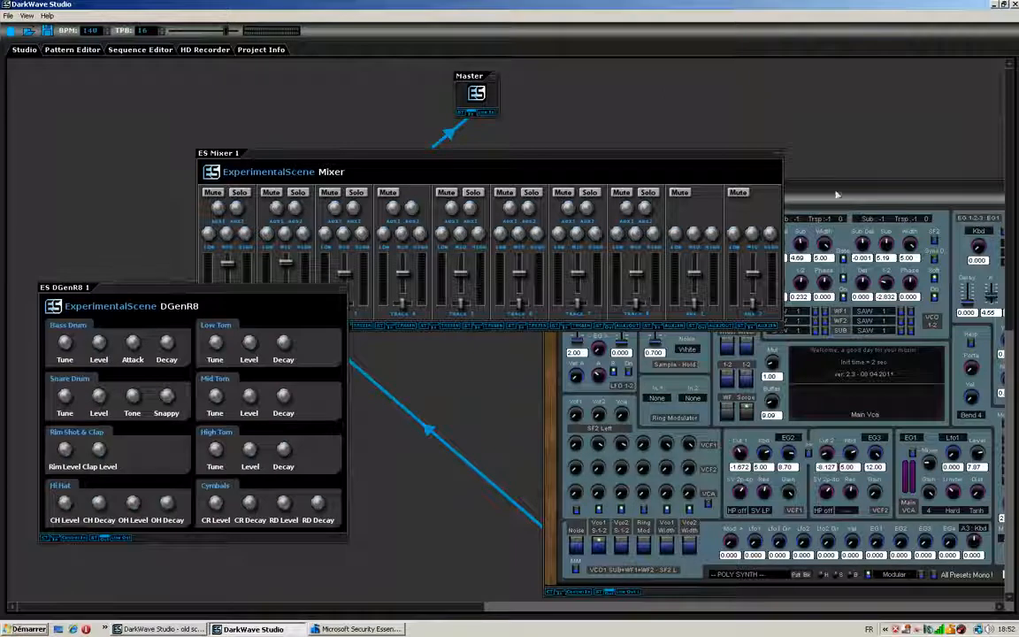
# - Create a pattern for ES DGenR8 1 in the Pattern Editor and set the note length to 4
pyautogui.click(72, 51)
pyautogui.click(105, 68)
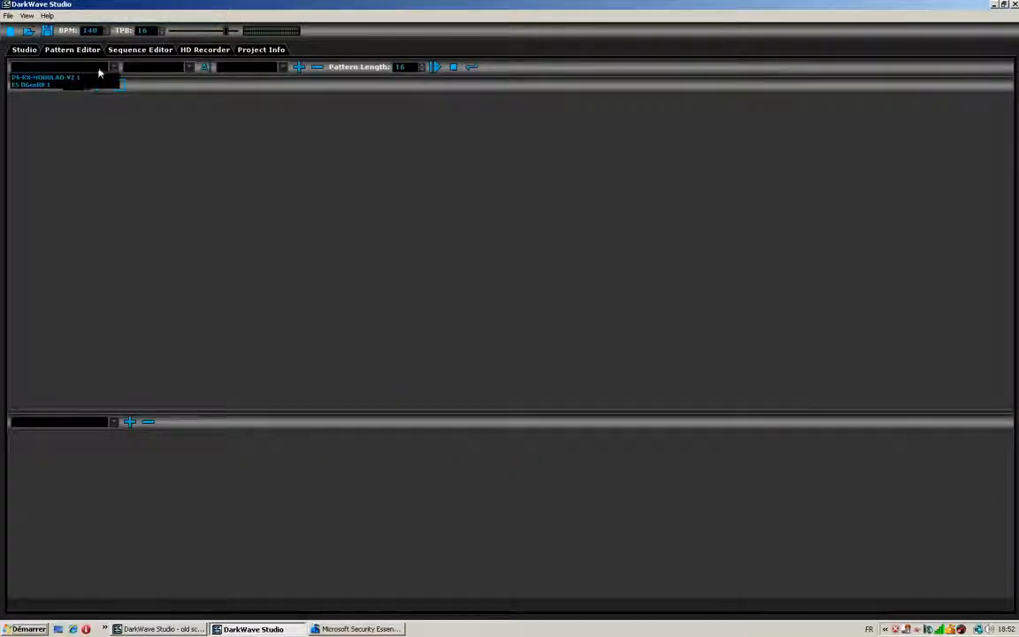
pyautogui.click(63, 85)
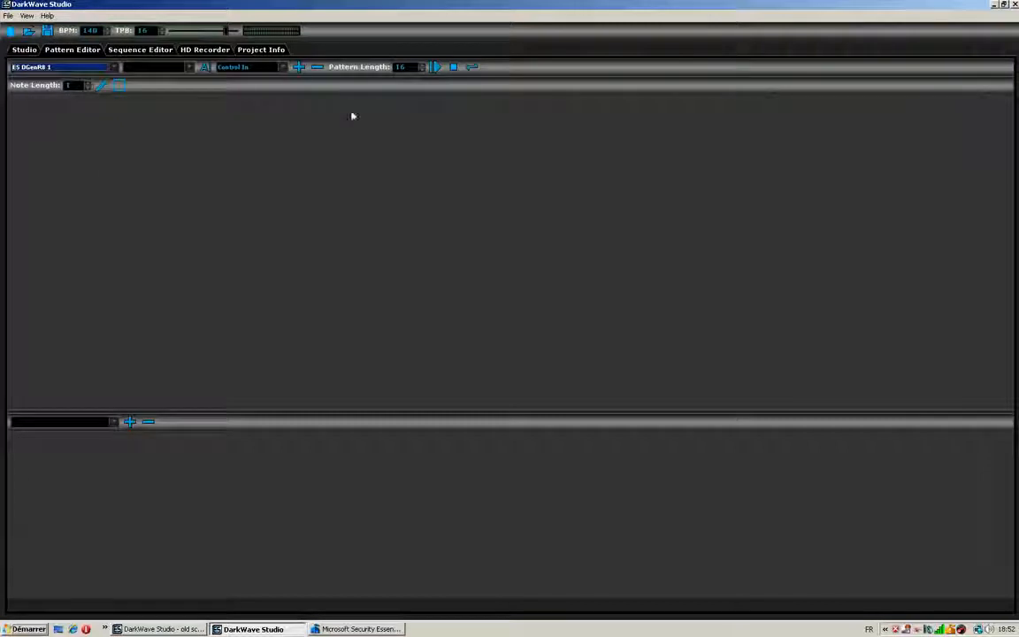
pyautogui.click(298, 67)
pyautogui.click(89, 83)
pyautogui.click(88, 89)
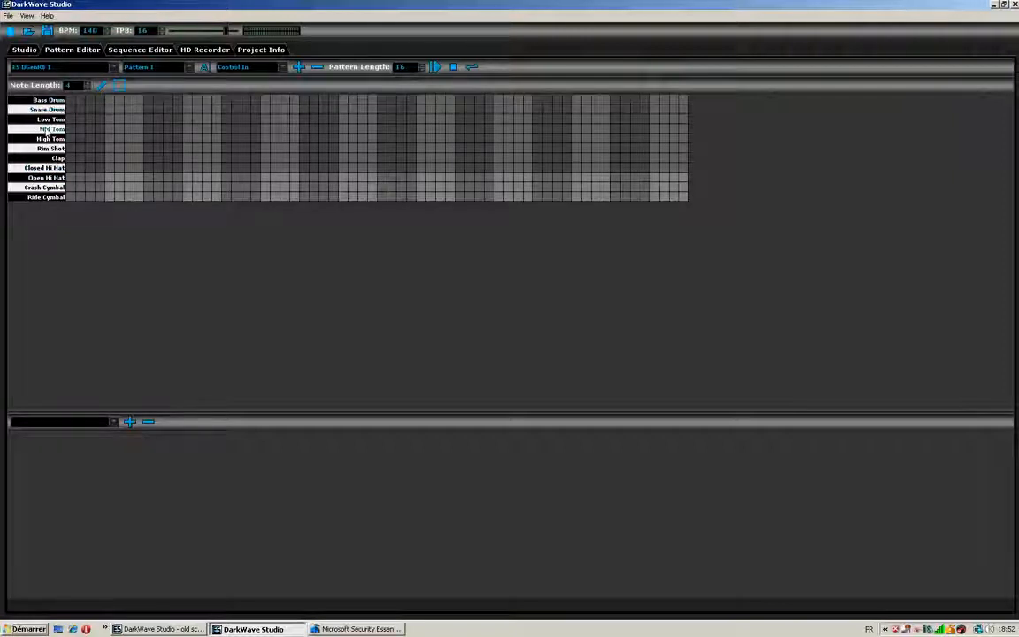
# - Enter four evenly spaced bass drum notes, matching ride cymbal notes, and four snare notes halfway between the beats
pyautogui.click(71, 99)
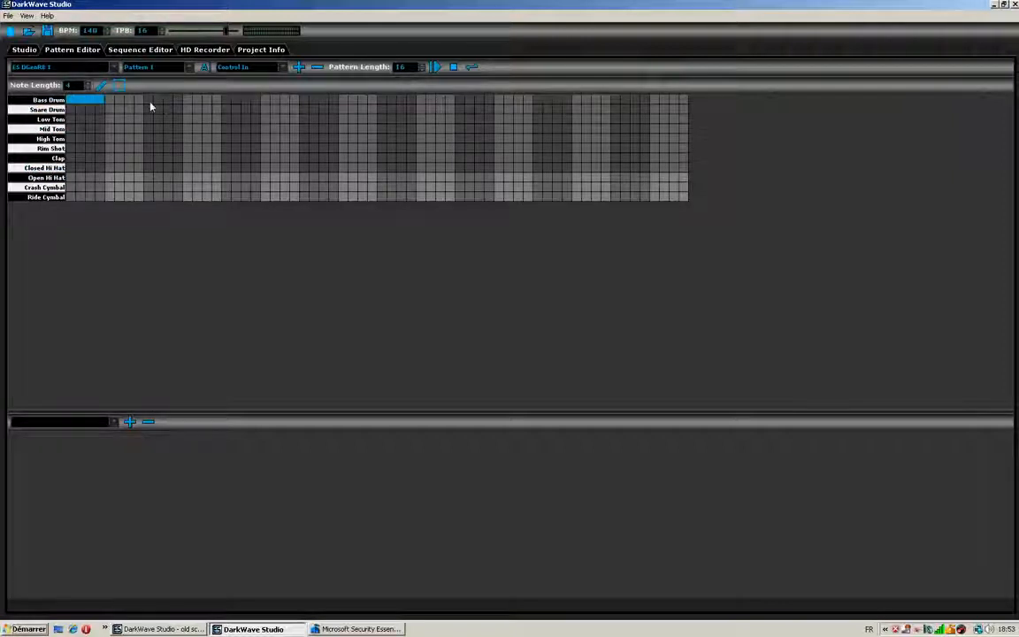
pyautogui.click(227, 101)
pyautogui.click(384, 101)
pyautogui.click(537, 101)
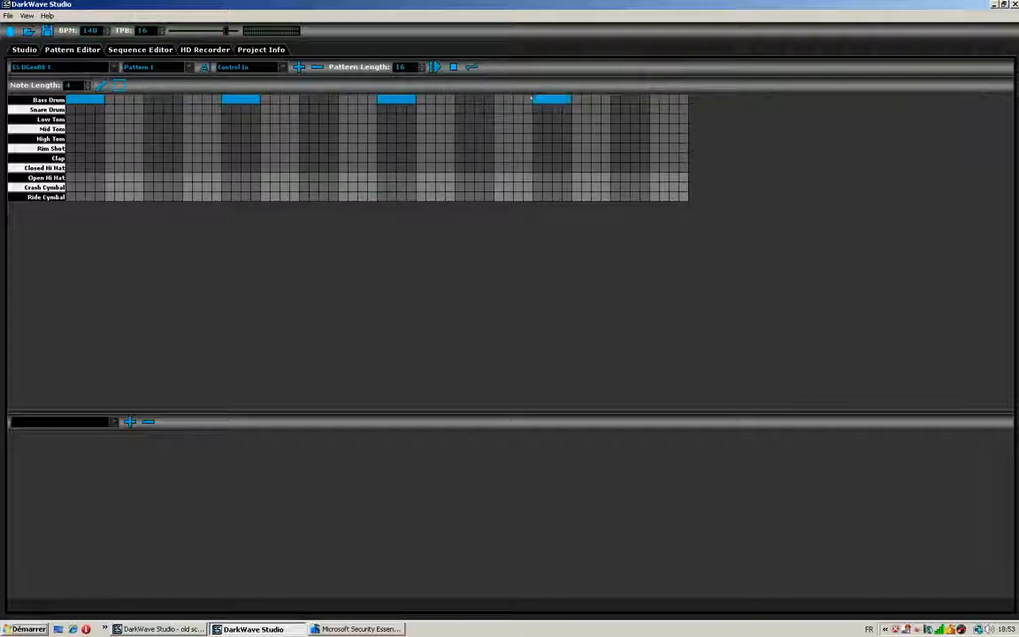
pyautogui.click(149, 110)
pyautogui.click(303, 108)
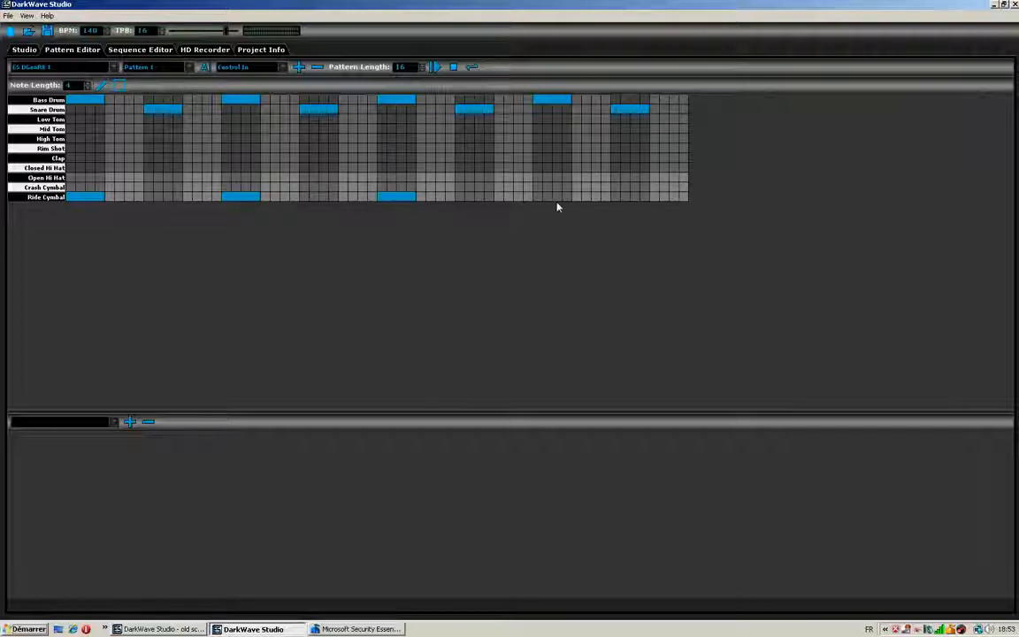
# - Play the drum pattern, check the mixer levels and the Sequence Editor during playback, and stop it
pyautogui.click(440, 68)
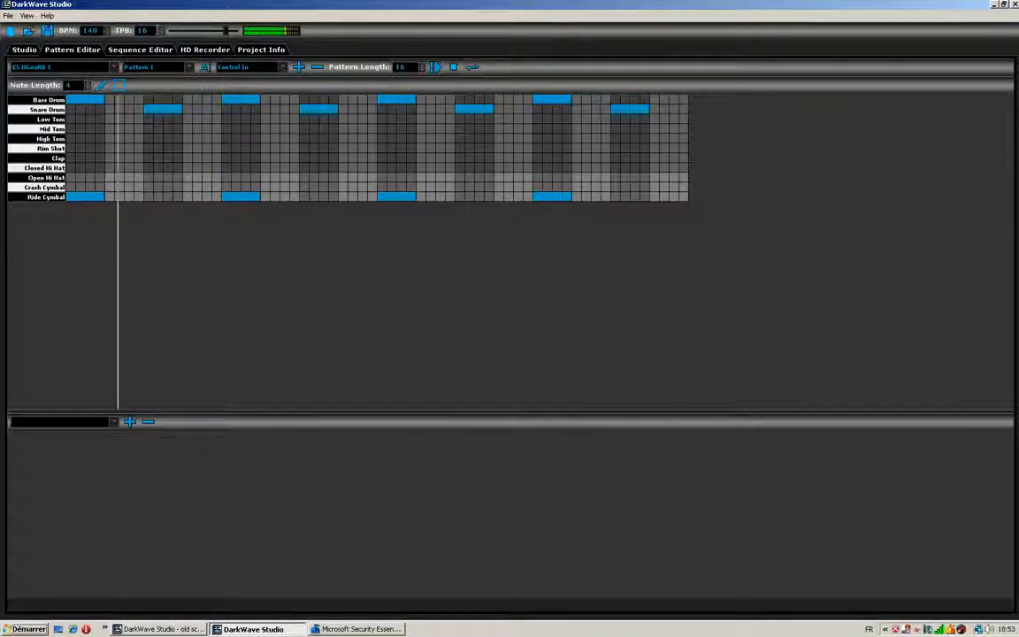
pyautogui.click(24, 50)
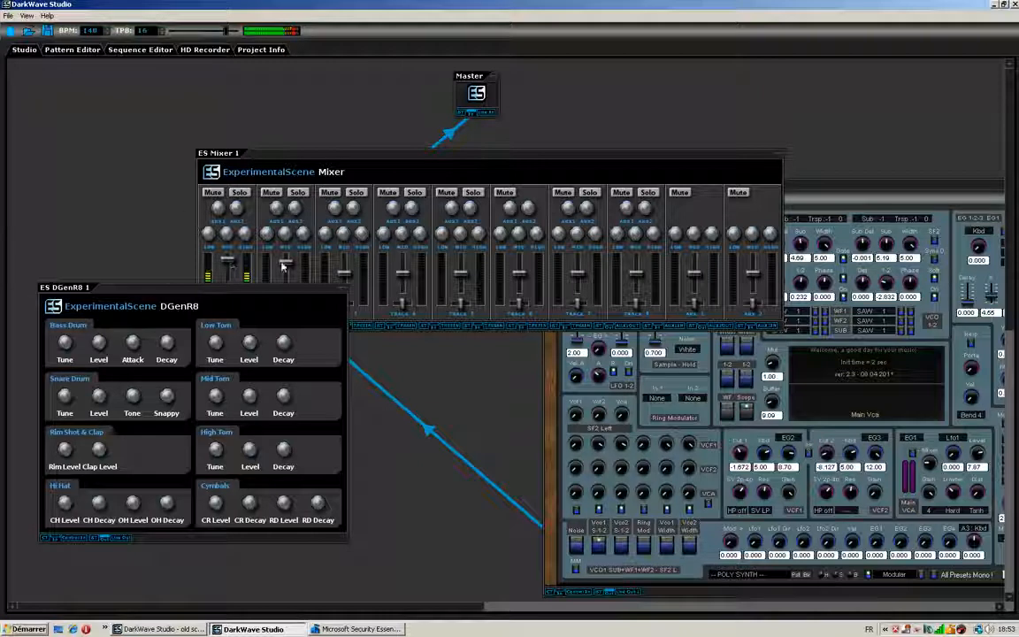
pyautogui.click(66, 50)
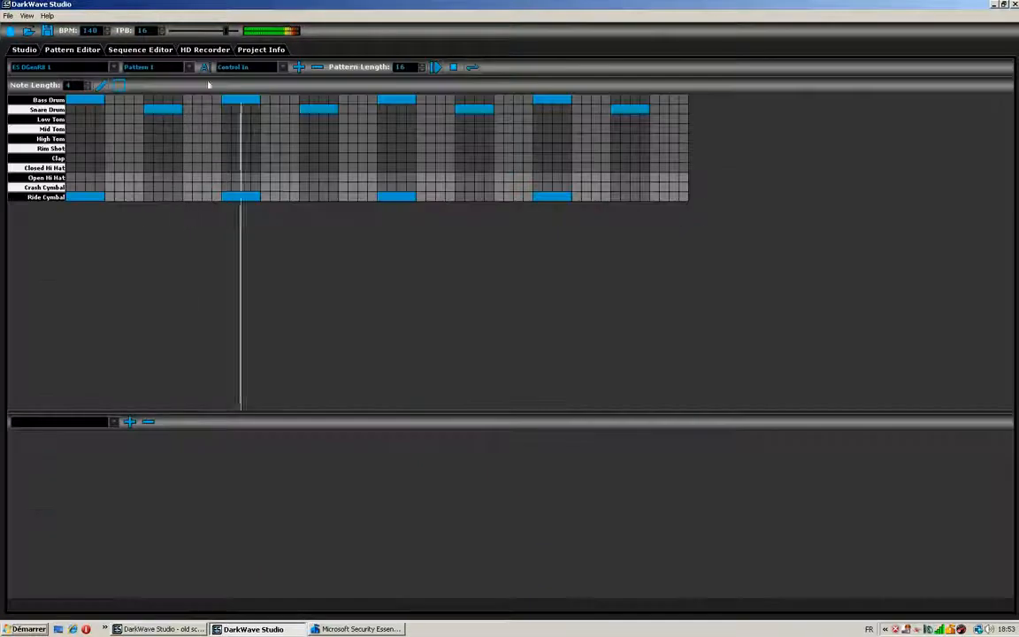
pyautogui.click(125, 50)
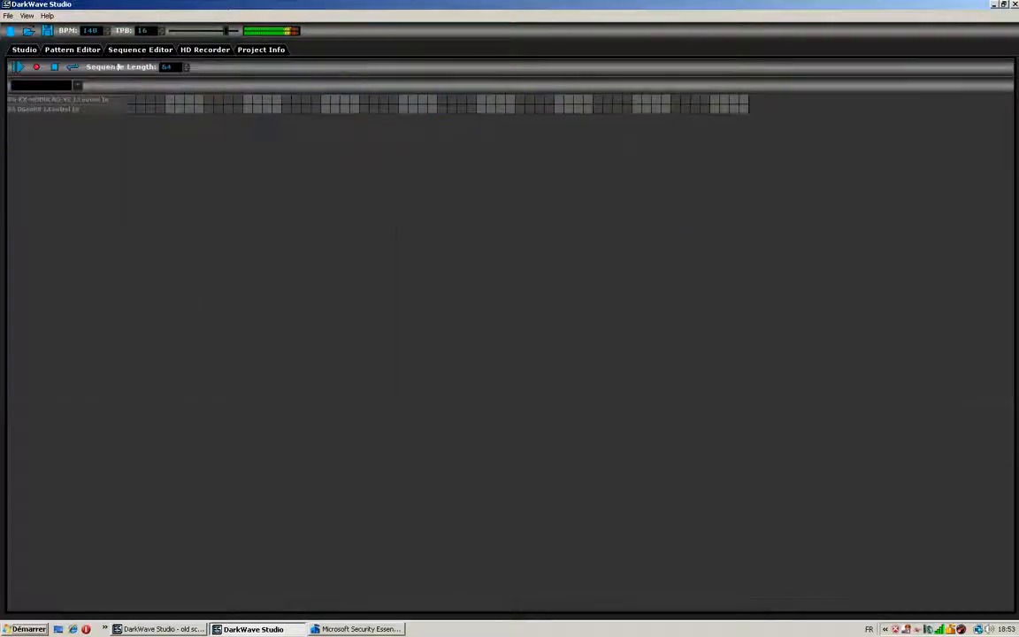
pyautogui.click(64, 50)
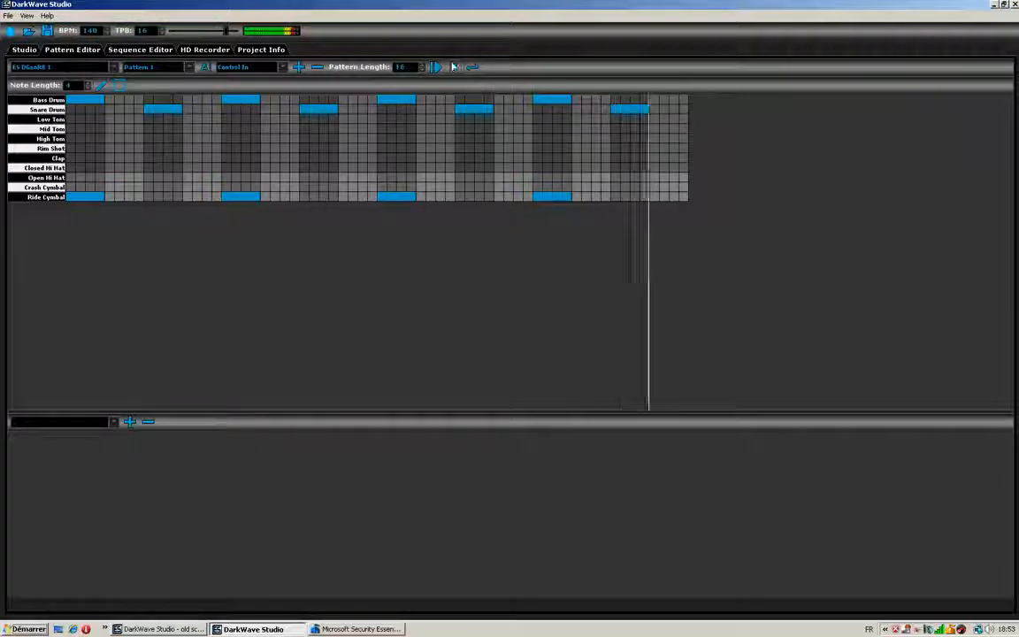
pyautogui.click(452, 66)
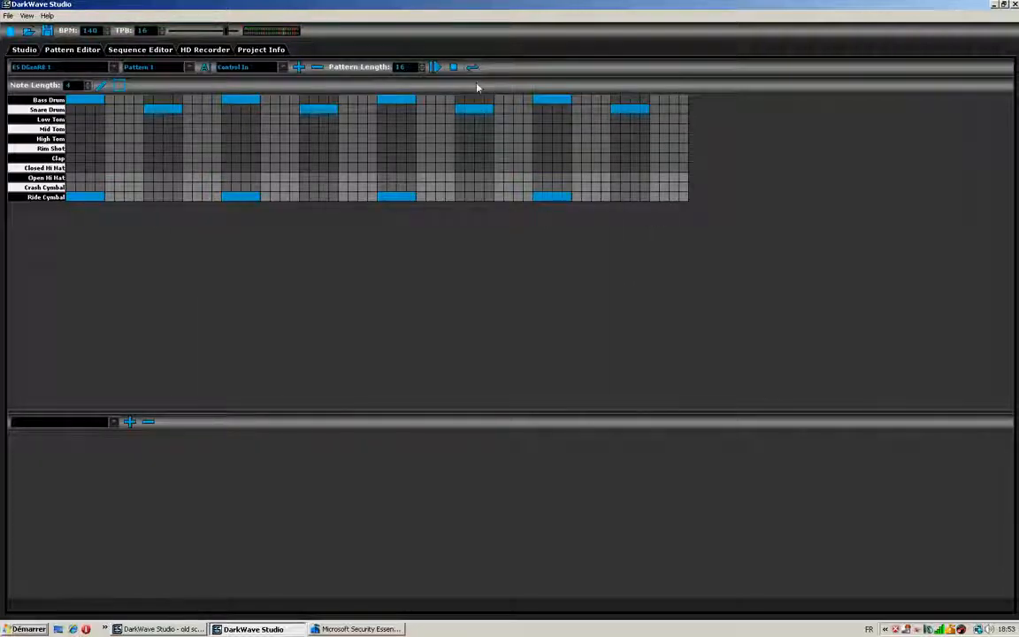
# - Create a pattern for the P6-KX-MODULAD-V2 synth in the Pattern Editor
pyautogui.click(116, 68)
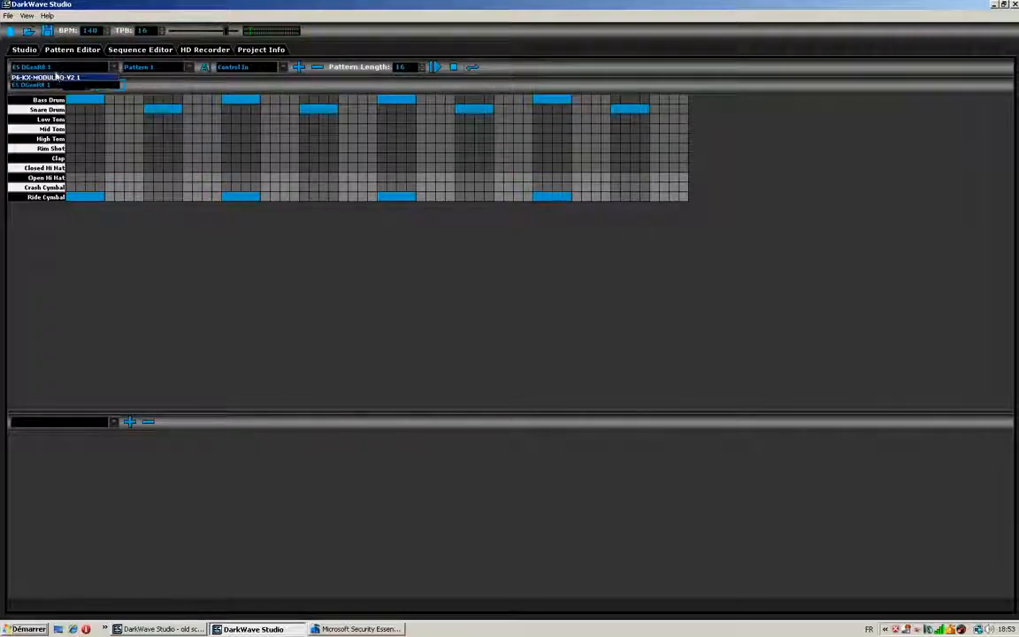
pyautogui.click(86, 79)
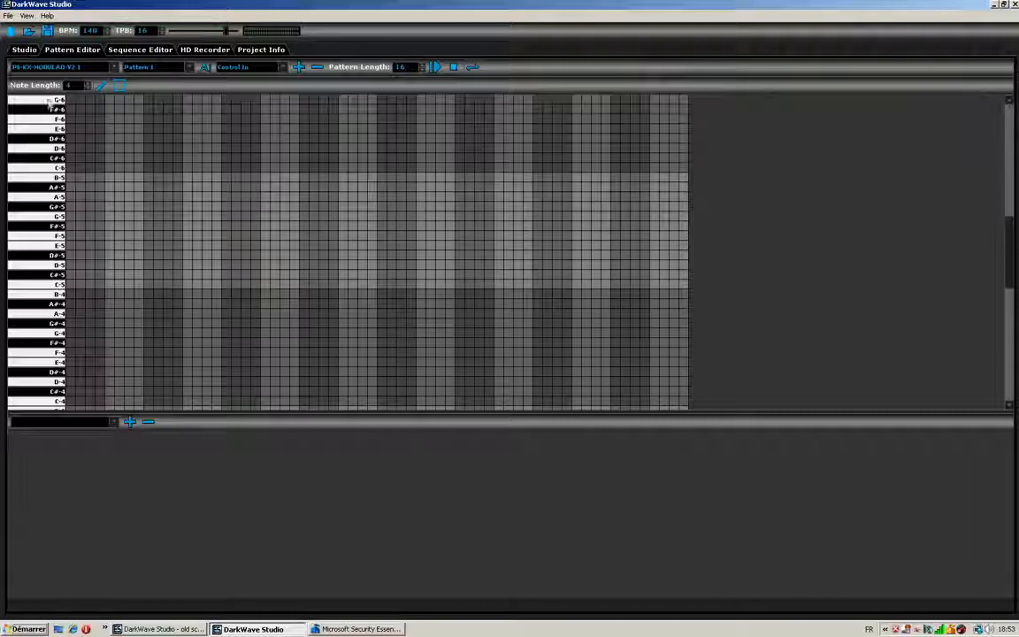
pyautogui.moveTo(71, 227); pyautogui.dragTo(904, 215)
# - Load the program "06 70's Poly Res fx" in the P6-KX-MODULAD-V2 synth
pyautogui.click(33, 51)
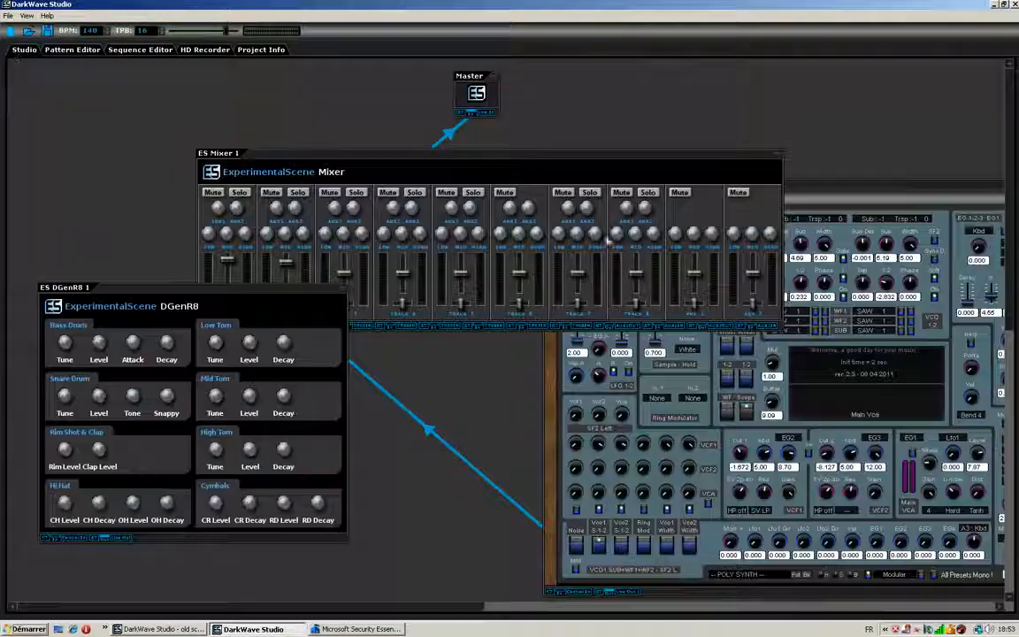
pyautogui.click(802, 192)
pyautogui.click(637, 196)
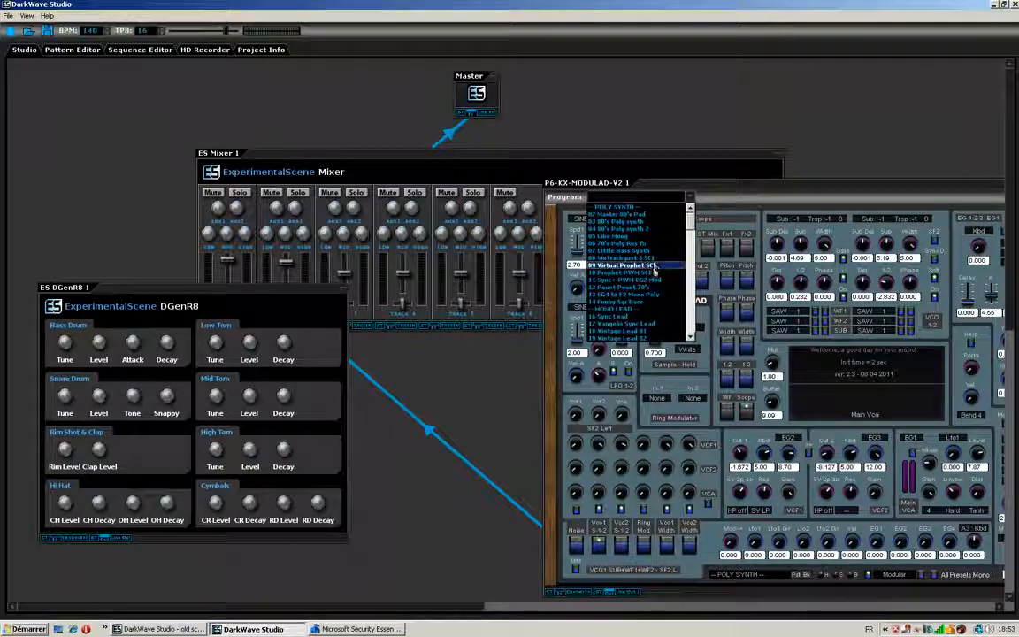
pyautogui.click(633, 244)
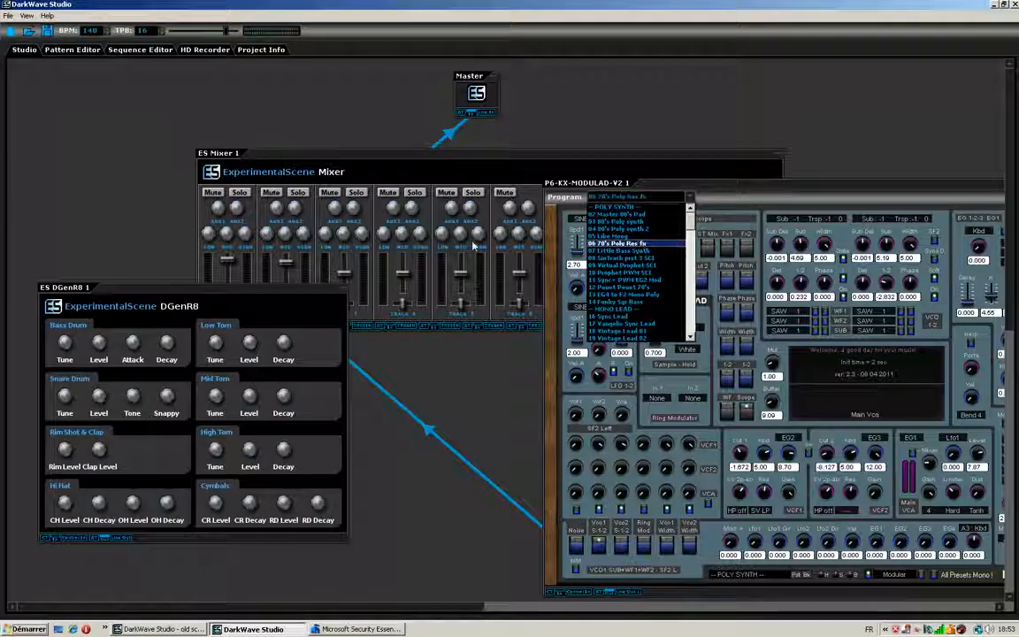
# - Check the synth in the studio and the HD Recorder, and open the Sequence Editor
pyautogui.click(139, 50)
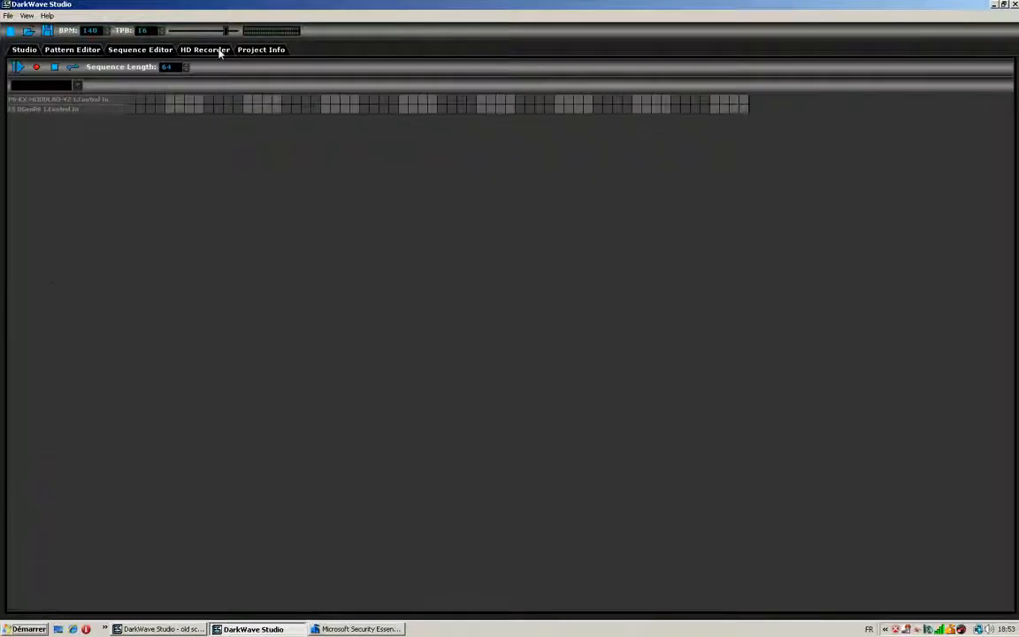
pyautogui.click(75, 51)
pyautogui.click(27, 50)
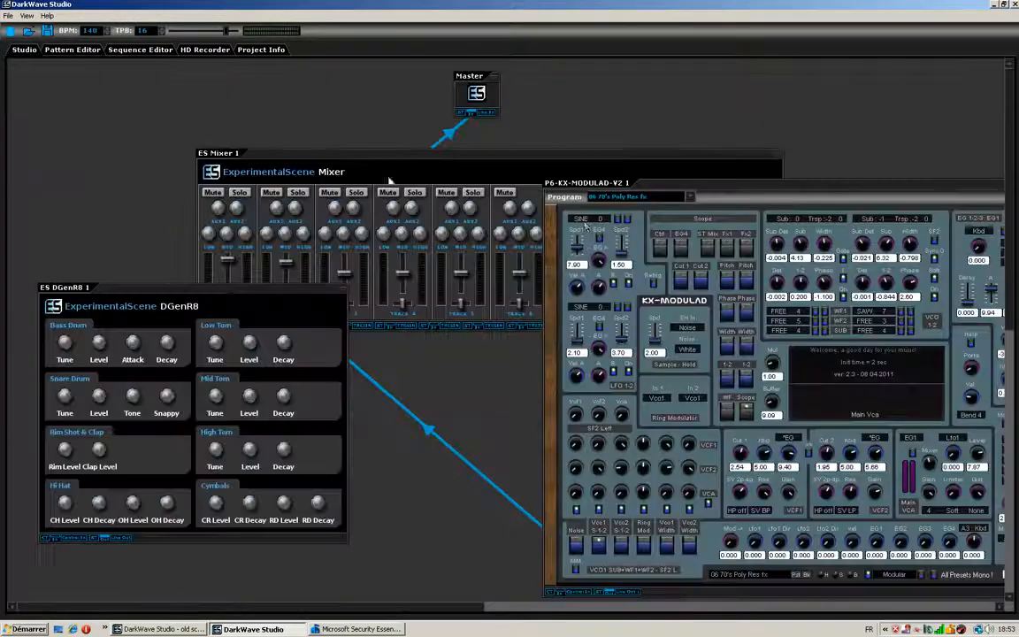
pyautogui.click(201, 50)
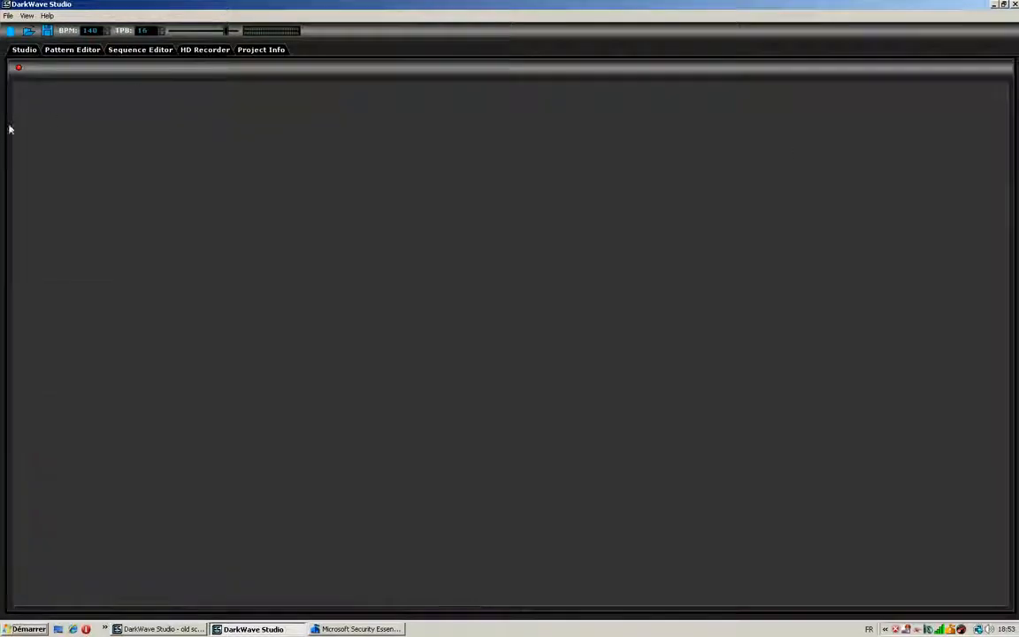
pyautogui.click(110, 49)
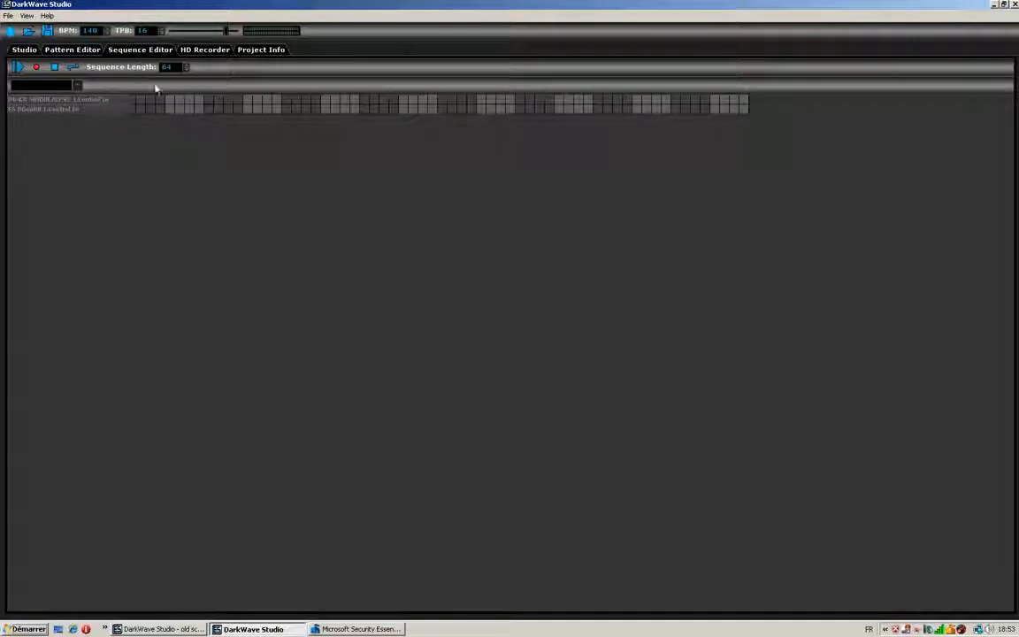
# - Place Pattern 1 four times in a row on the P6-KX-MODULAD-V2 track to fill the 64-step sequence
pyautogui.click(35, 102)
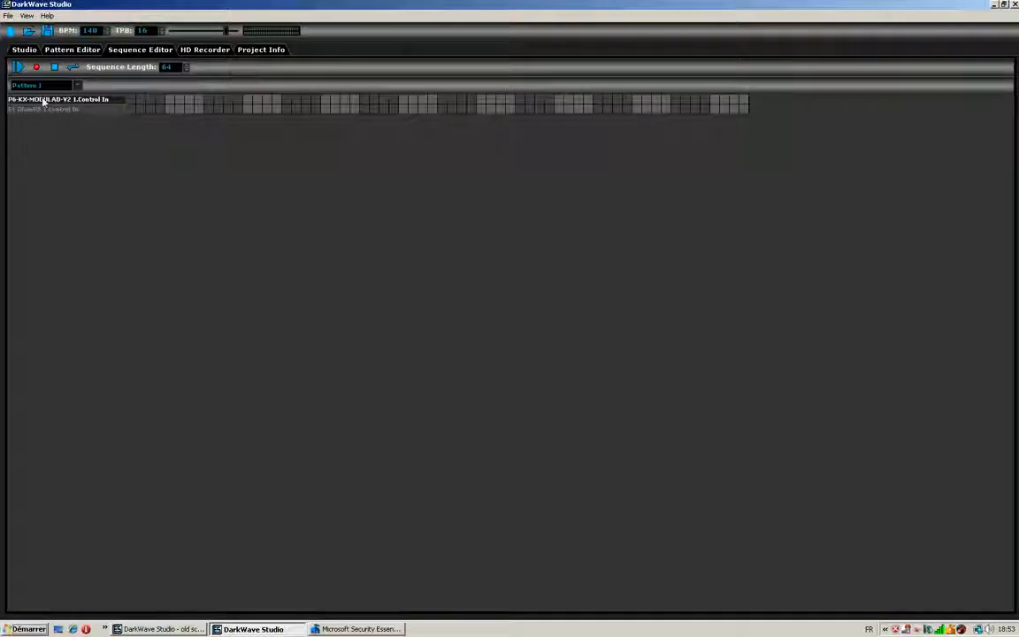
pyautogui.click(132, 100)
pyautogui.click(285, 101)
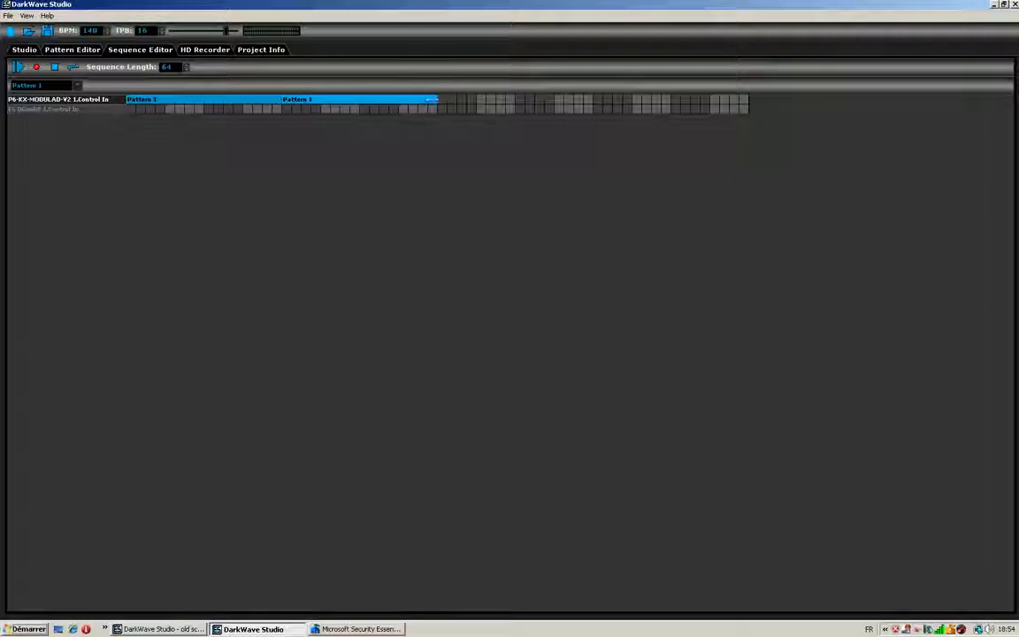
pyautogui.click(444, 100)
pyautogui.click(610, 101)
# - Fill the ES DGenR8 track of the sequence with four consecutive copies of Pattern 1
pyautogui.click(78, 109)
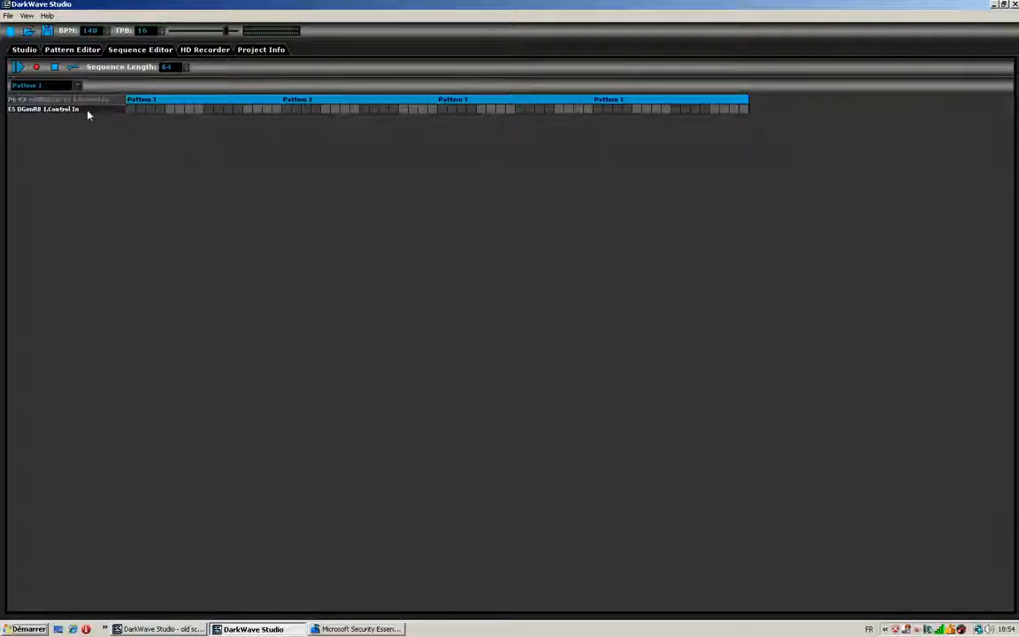
pyautogui.click(128, 110)
pyautogui.click(283, 110)
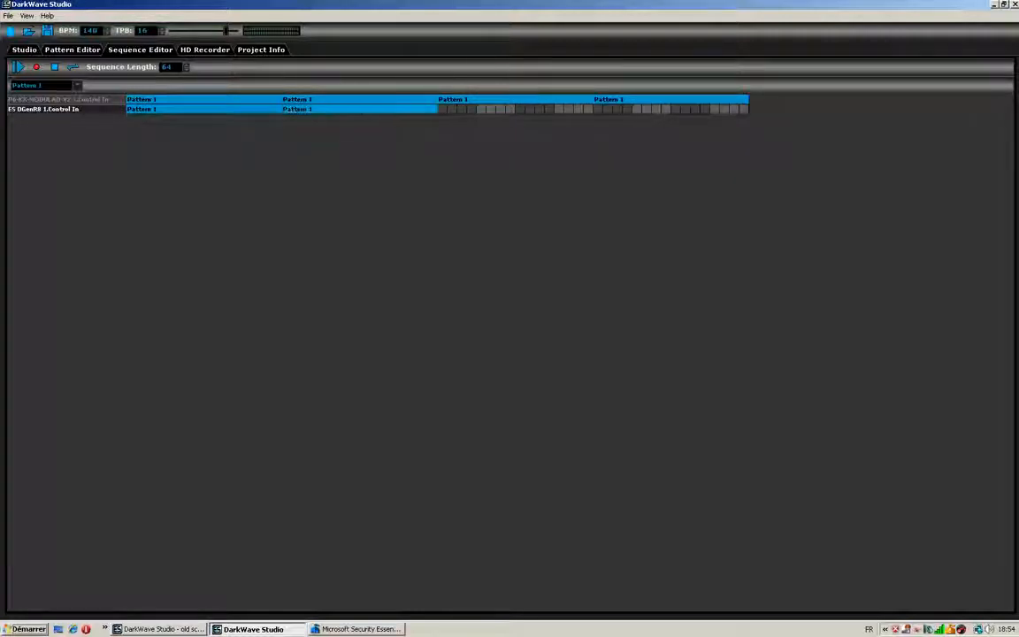
pyautogui.click(462, 110)
pyautogui.click(605, 110)
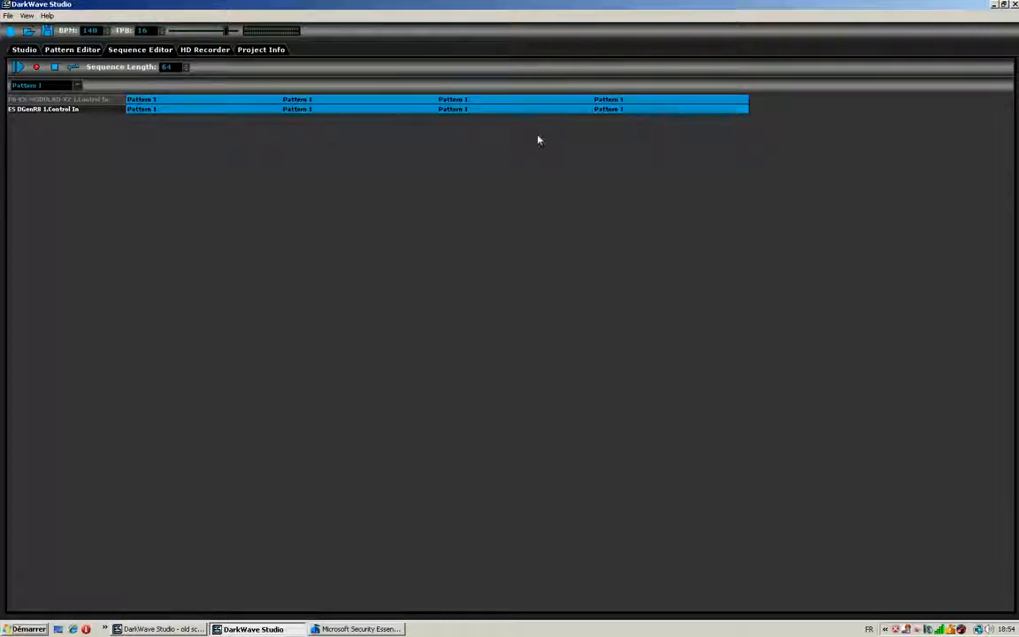
# - Play the sequence and reposition the P6-KX-MODULAD-V2 synth and the ES Mixer in the studio so both are fully in view
pyautogui.click(19, 67)
pyautogui.click(24, 49)
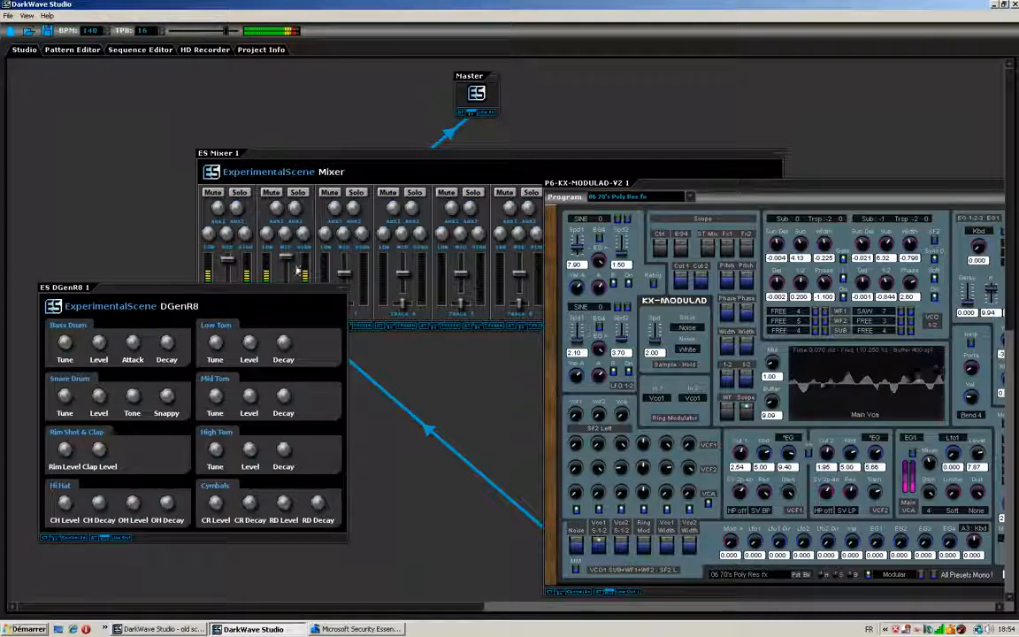
pyautogui.moveTo(764, 185); pyautogui.dragTo(642, 133)
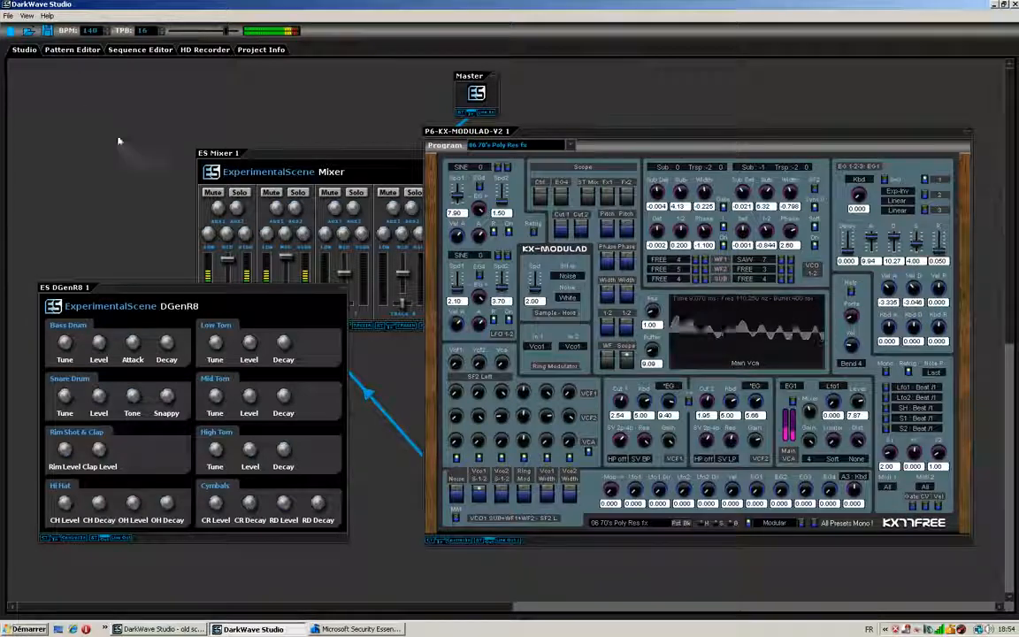
pyautogui.click(322, 152)
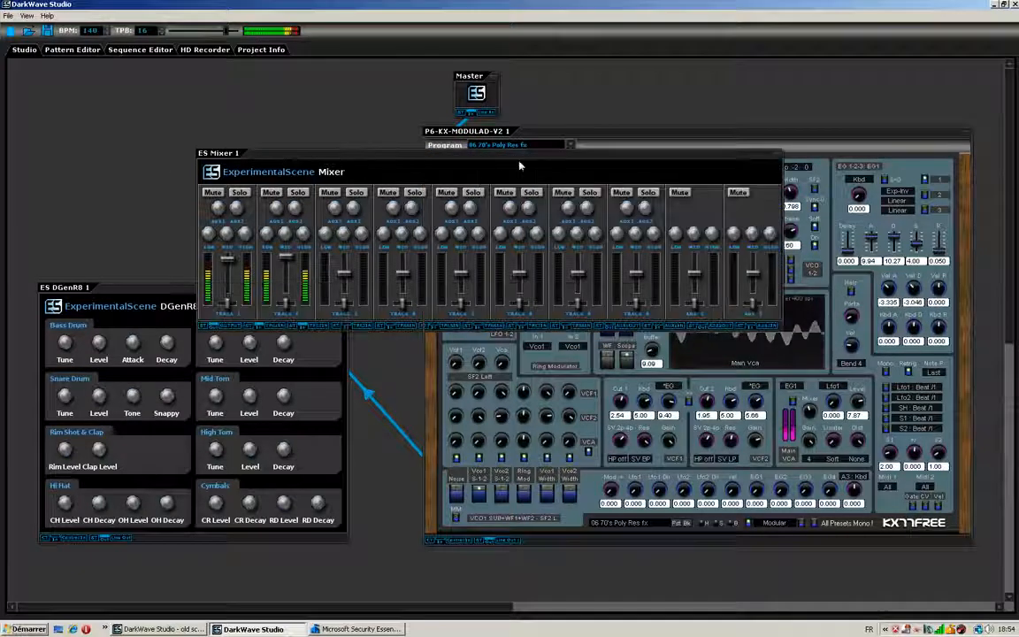
pyautogui.moveTo(495, 166); pyautogui.dragTo(377, 131)
# - Return to the Sequence Editor and stop the playback
pyautogui.click(262, 50)
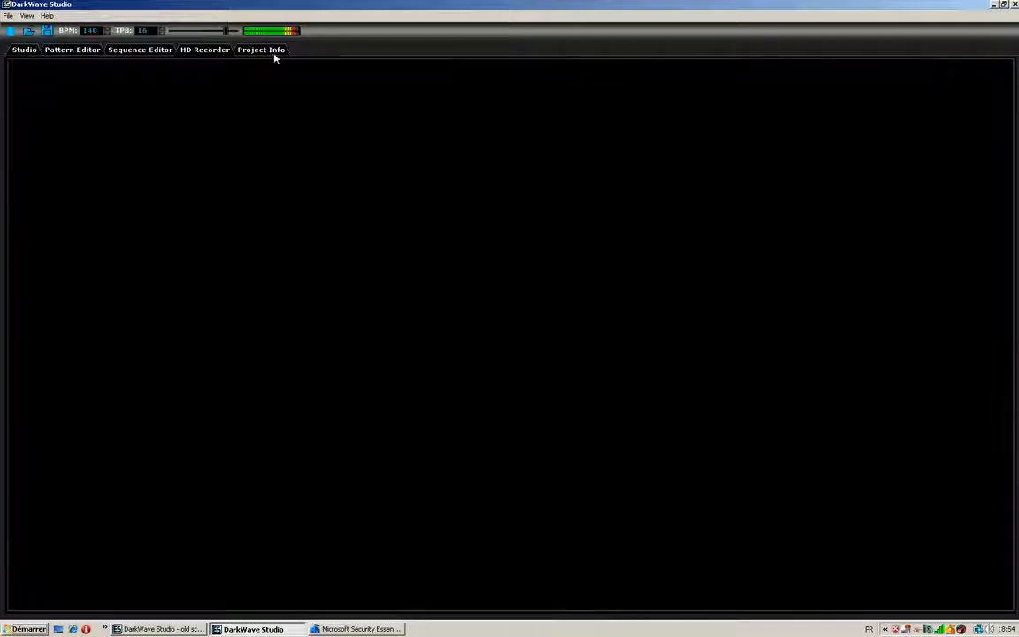
pyautogui.click(140, 50)
pyautogui.click(55, 68)
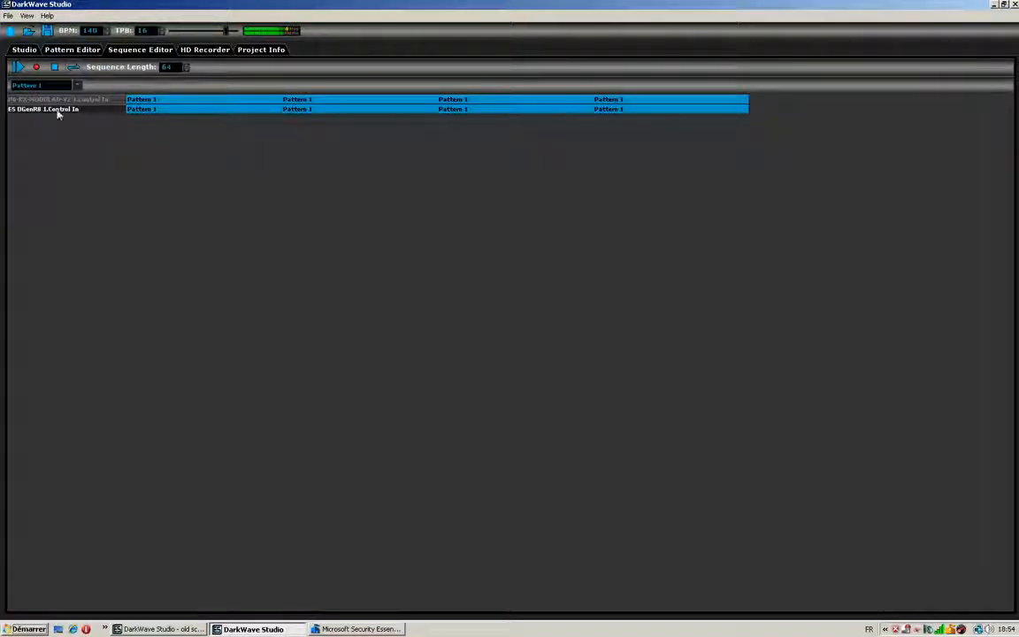
# - Move the mixer down and add an ES HD Recorder Track (Stereo) above it in the studio
pyautogui.click(24, 50)
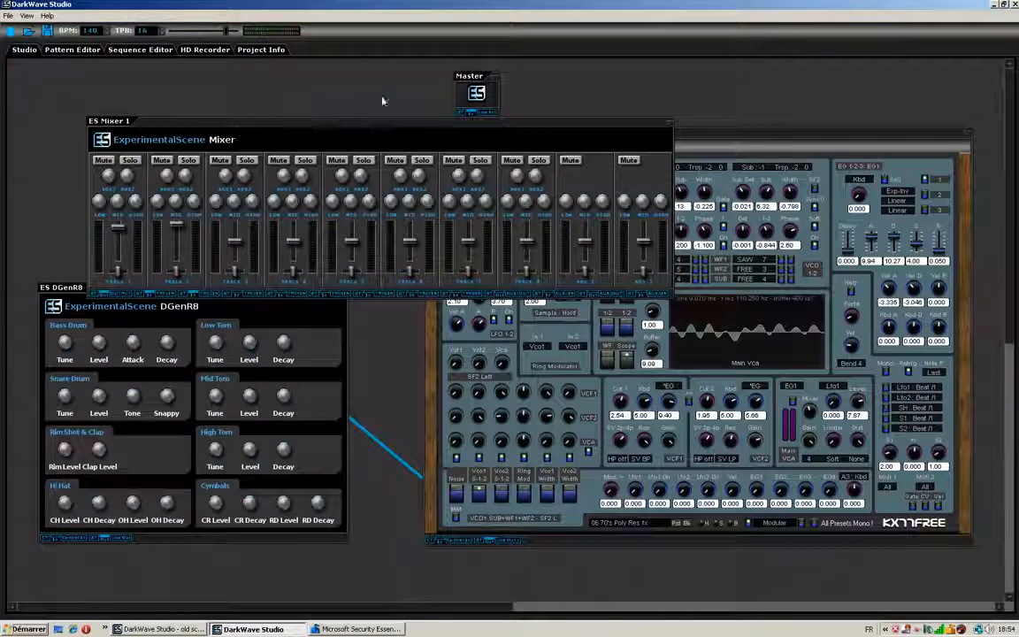
pyautogui.moveTo(430, 125); pyautogui.dragTo(405, 170)
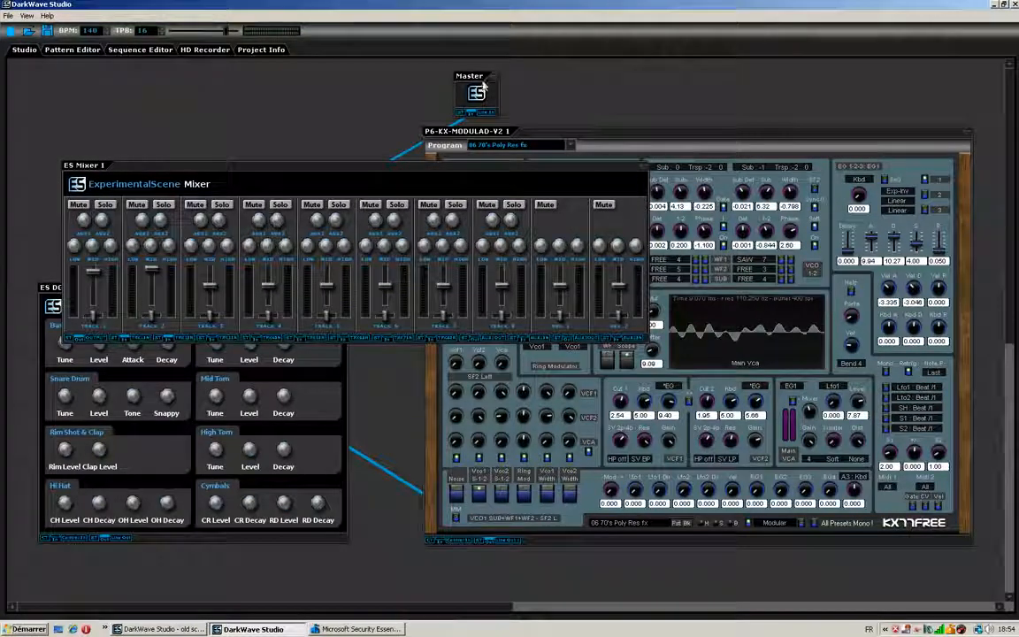
pyautogui.rightClick(622, 98)
pyautogui.moveTo(654, 102)
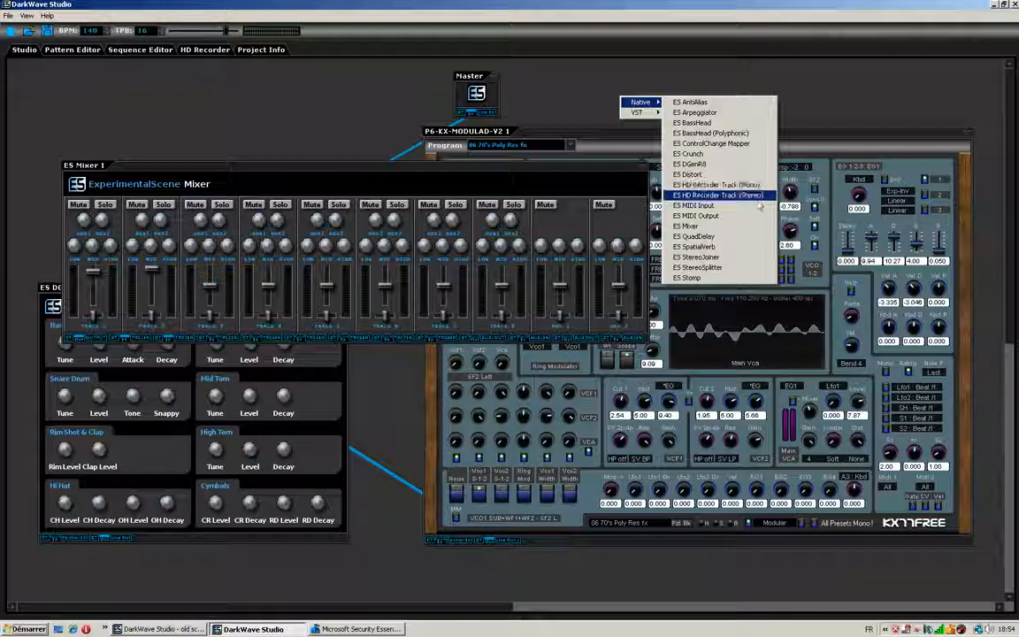
pyautogui.click(718, 195)
pyautogui.moveTo(654, 100); pyautogui.dragTo(154, 78)
# - Reroute the mixer output through the HD Recorder track into the Master by replacing the direct mixer connection
pyautogui.rightClick(401, 155)
pyautogui.click(412, 162)
pyautogui.moveTo(86, 344); pyautogui.dragTo(465, 129)
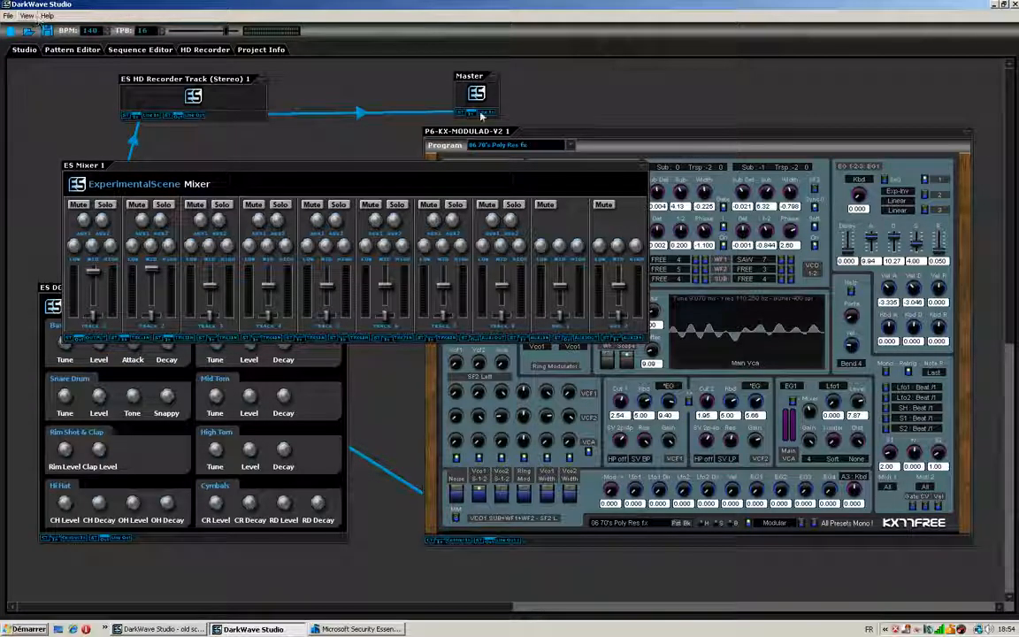
# - Set the HD Recorder track's output file to vqscx.wav in WAV PCM 32-bit Float format in the Documents folder
pyautogui.click(163, 51)
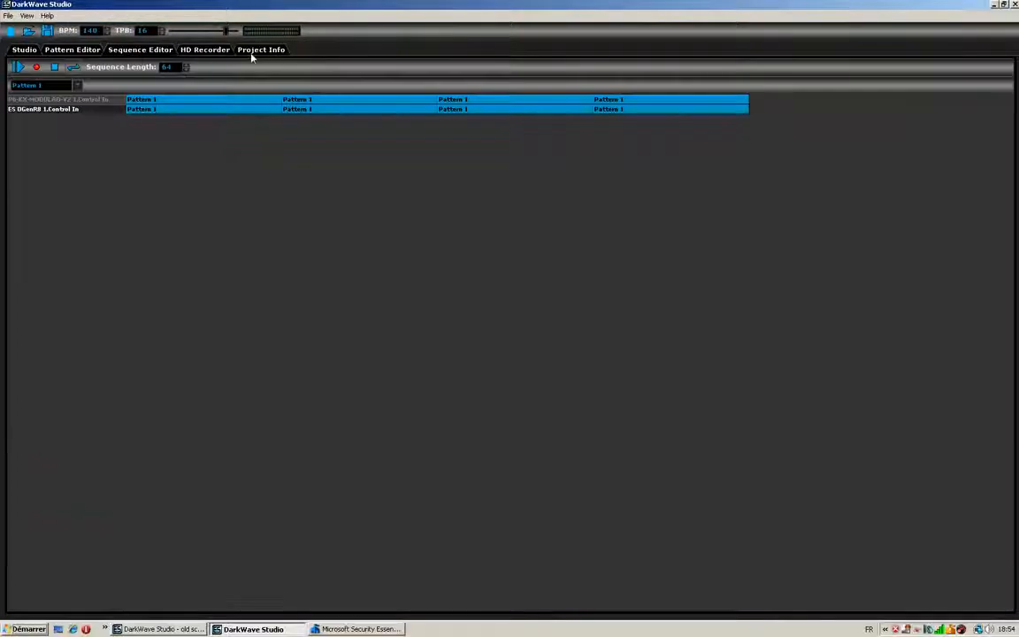
pyautogui.click(189, 53)
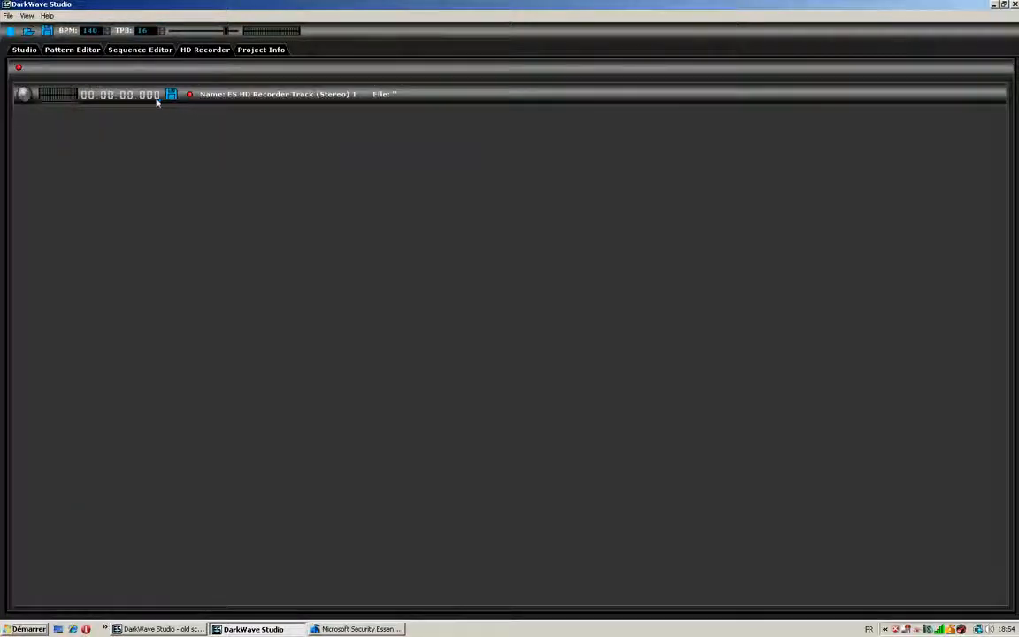
pyautogui.click(171, 93)
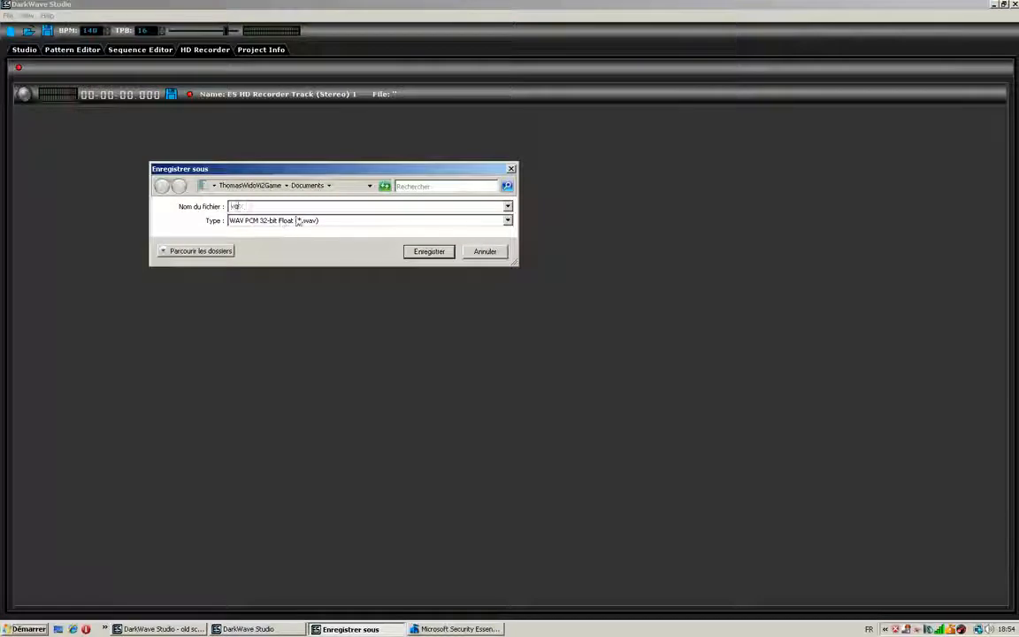
pyautogui.click(429, 252)
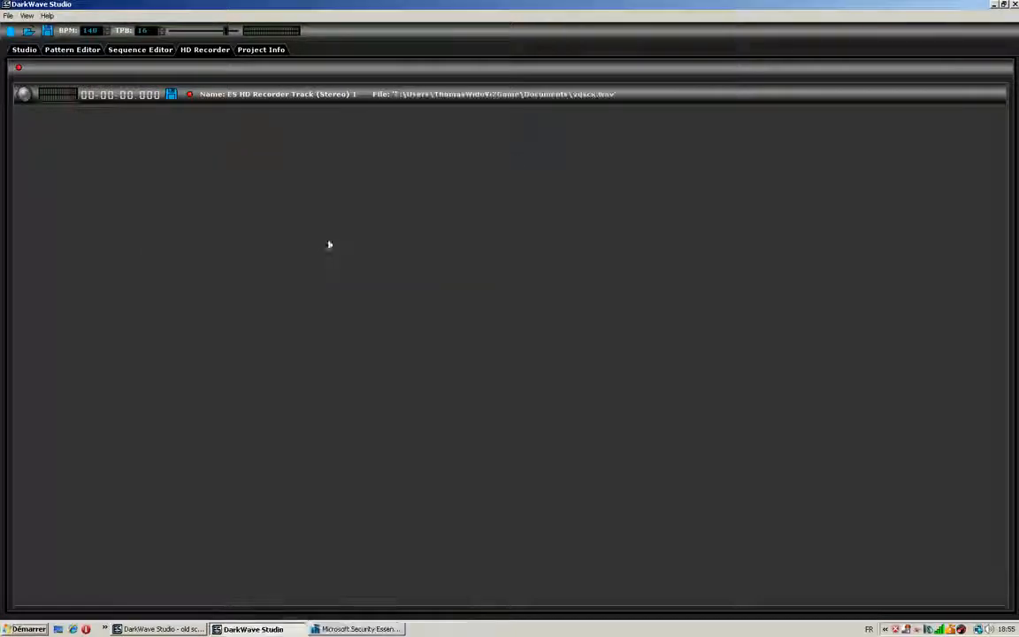
# - Record the sequence playback with the HD Recorder track, checking its level and timer, and stop it
pyautogui.click(140, 51)
pyautogui.press('space')
pyautogui.click(202, 50)
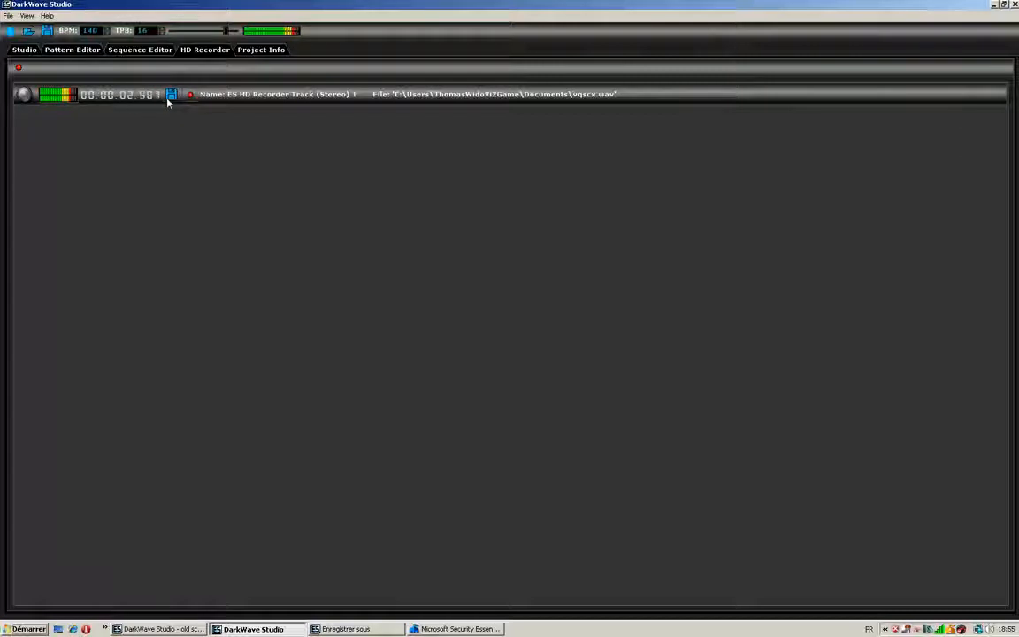
pyautogui.click(163, 51)
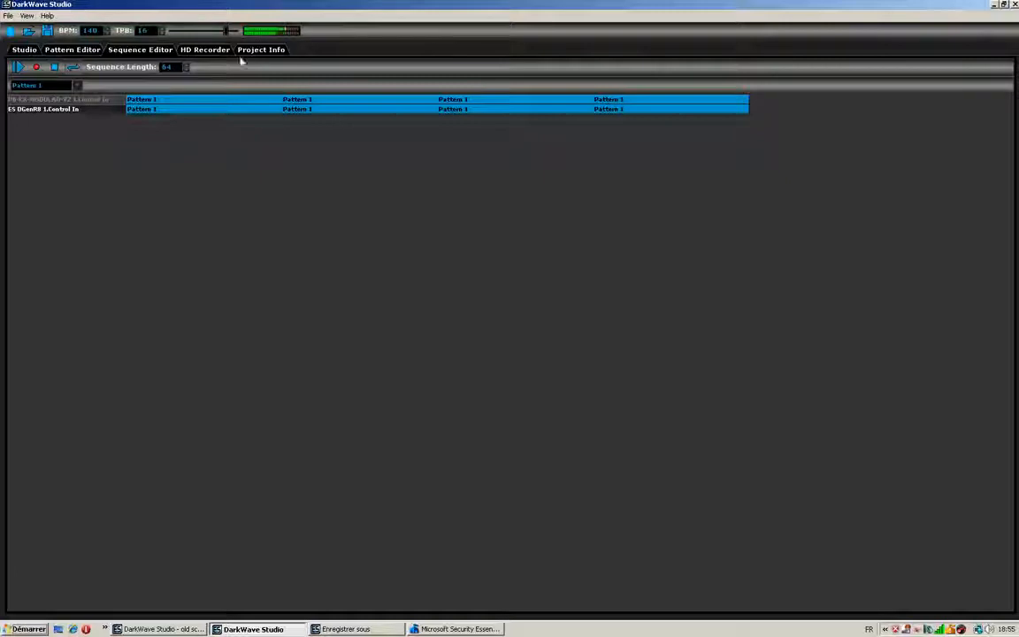
pyautogui.click(205, 50)
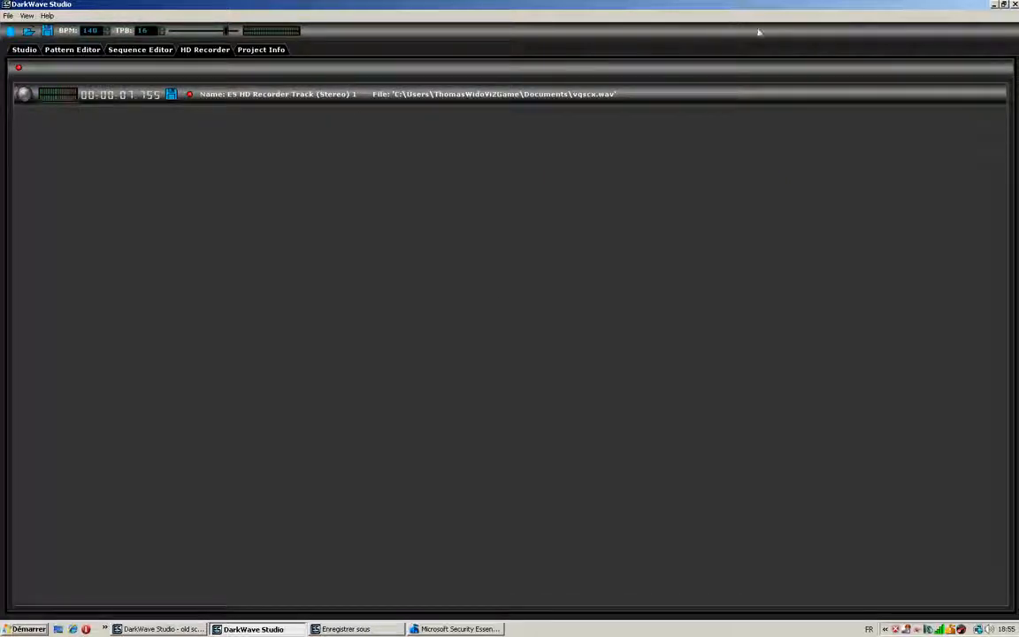
# - Switch to the old scoole 1.dwp project and line up its two ES DGenR8 drum machines beneath the mixer, which stays in front
pyautogui.click(167, 629)
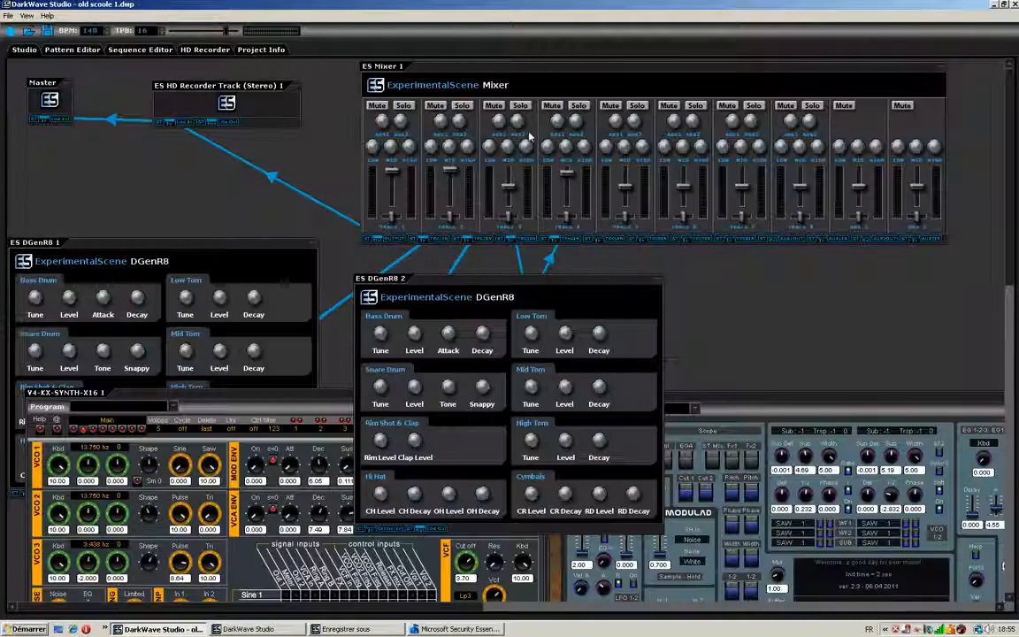
pyautogui.moveTo(485, 283); pyautogui.dragTo(453, 162)
pyautogui.scroll(-5, 1005, 196)
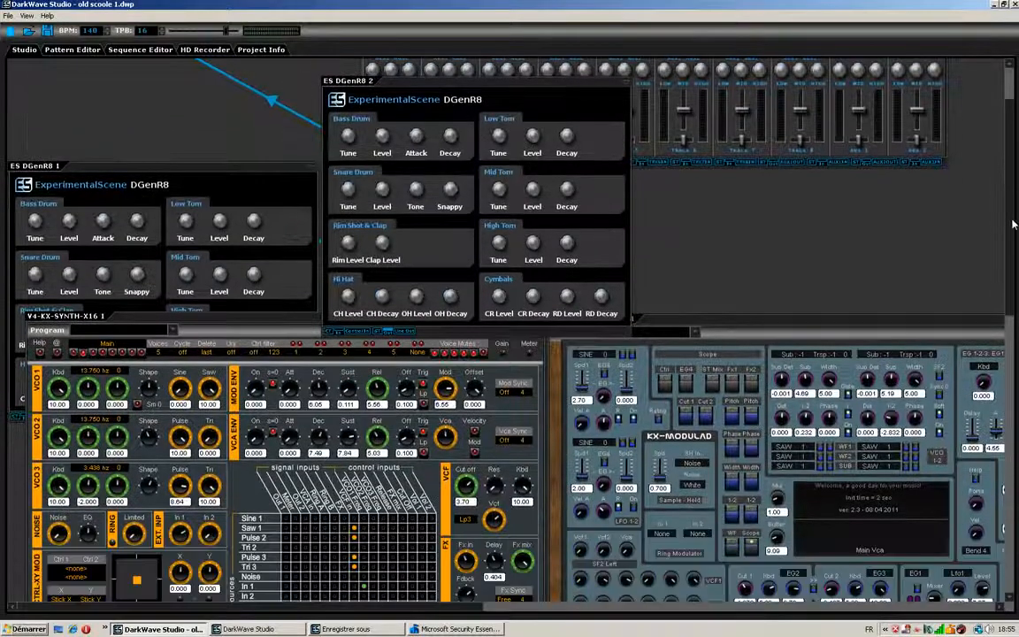
pyautogui.scroll(5, 764, 152)
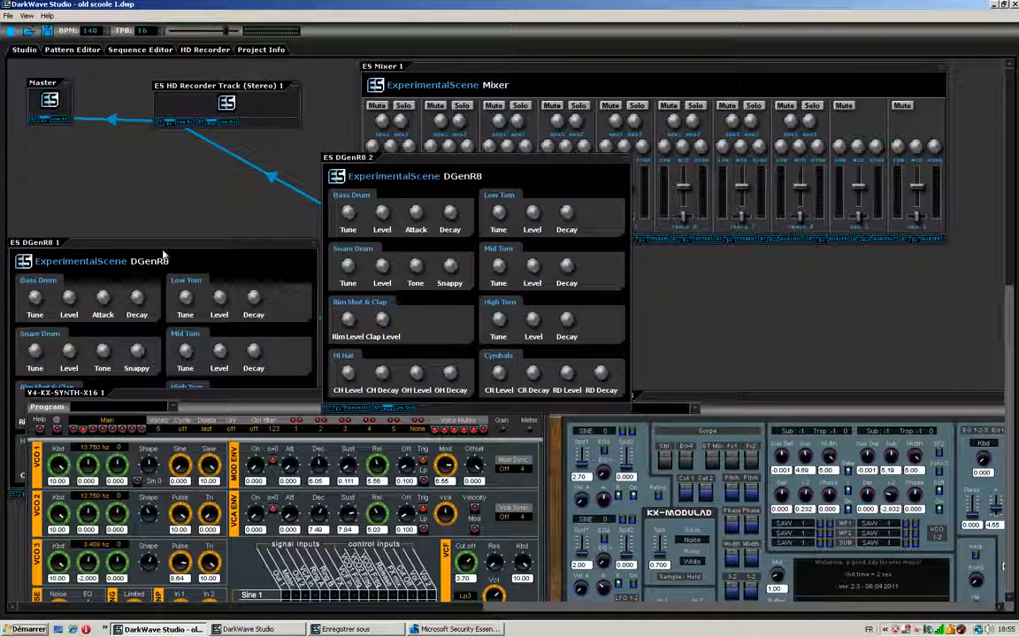
pyautogui.moveTo(170, 243); pyautogui.dragTo(166, 162)
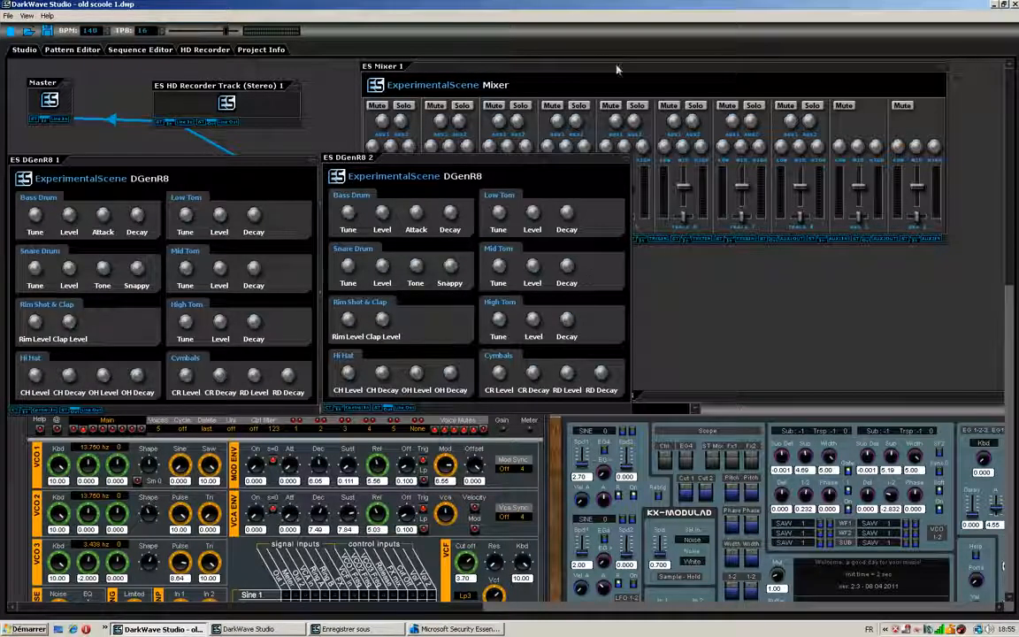
pyautogui.click(554, 65)
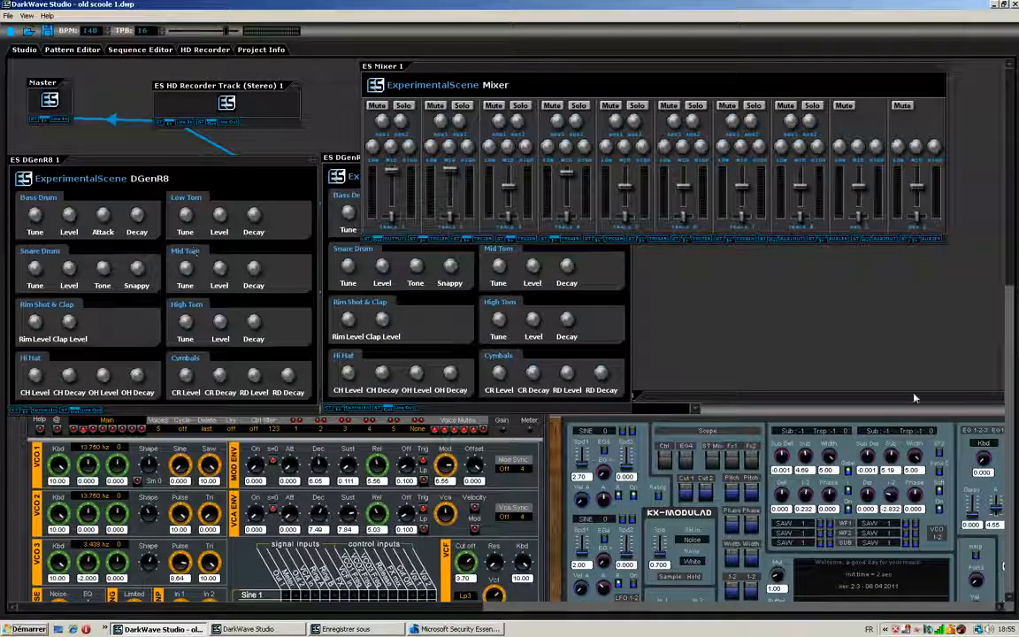
pyautogui.scroll(-2, 906, 223)
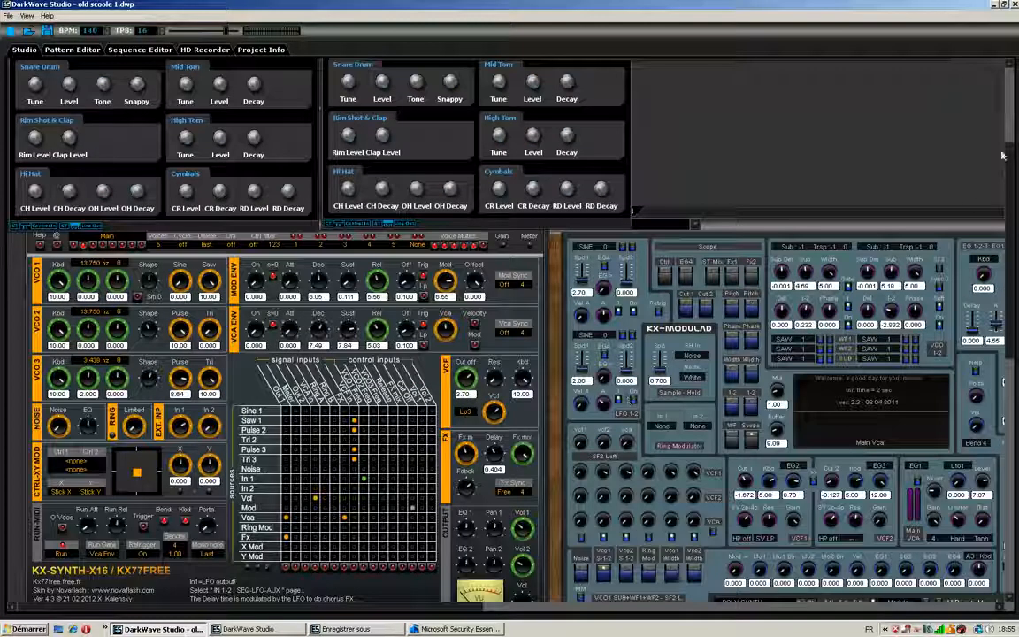
pyautogui.scroll(3, 973, 221)
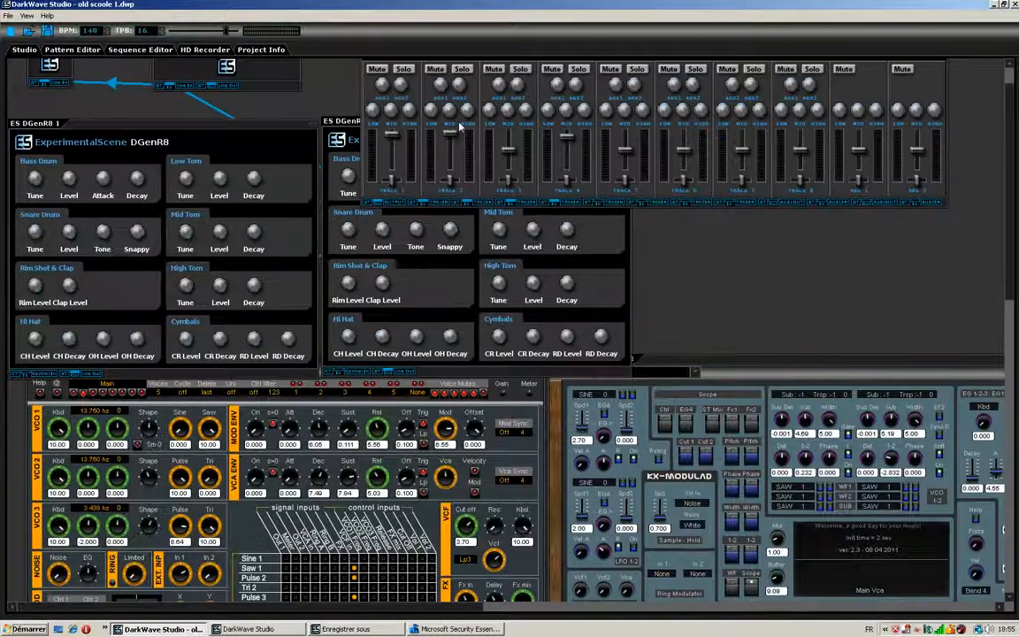
# - Play the project's sequence and examine Pattern 1 of the V4-KX-SYNTH-X16 1 synth, from its opening notes through its later section
pyautogui.click(143, 50)
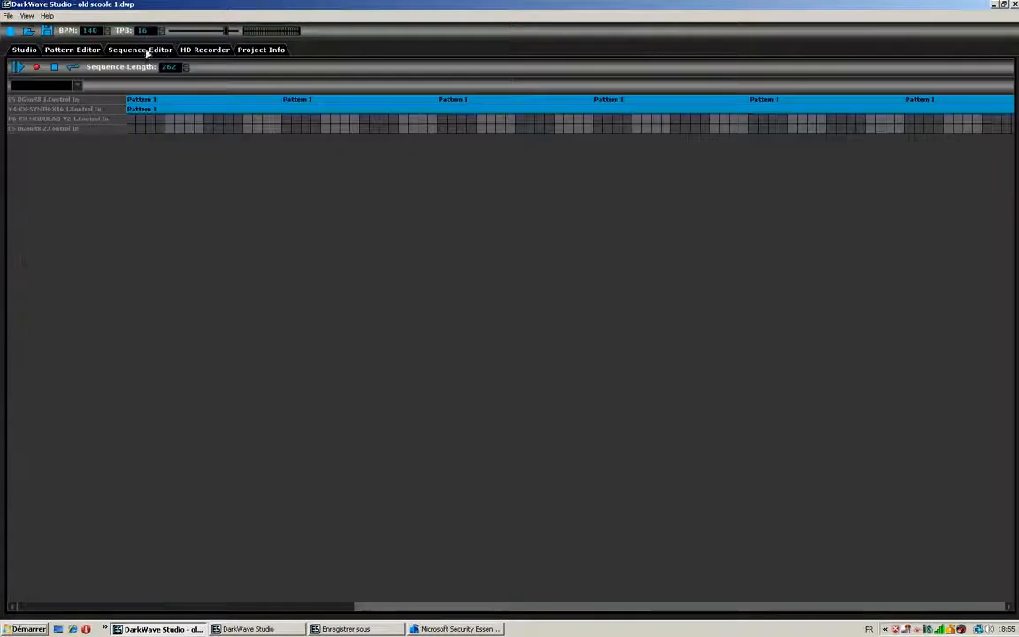
pyautogui.click(17, 67)
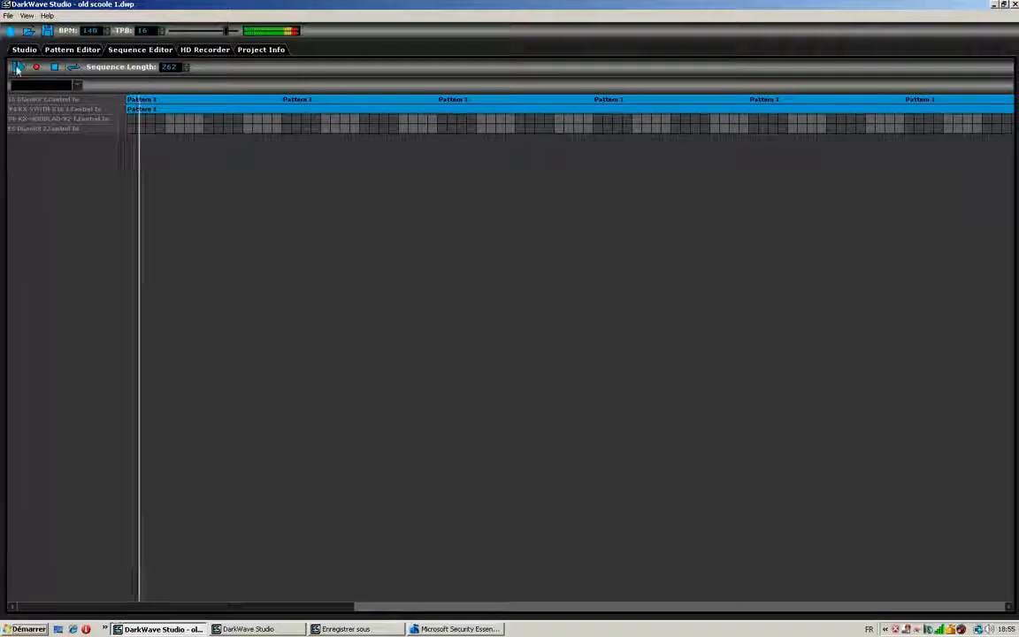
pyautogui.click(51, 51)
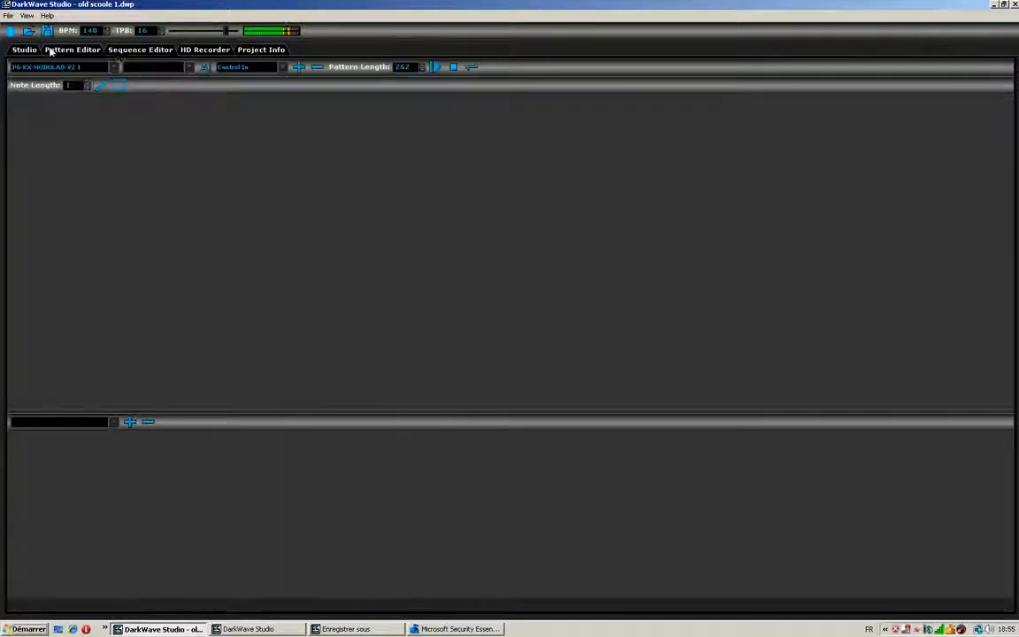
pyautogui.click(115, 69)
pyautogui.click(87, 85)
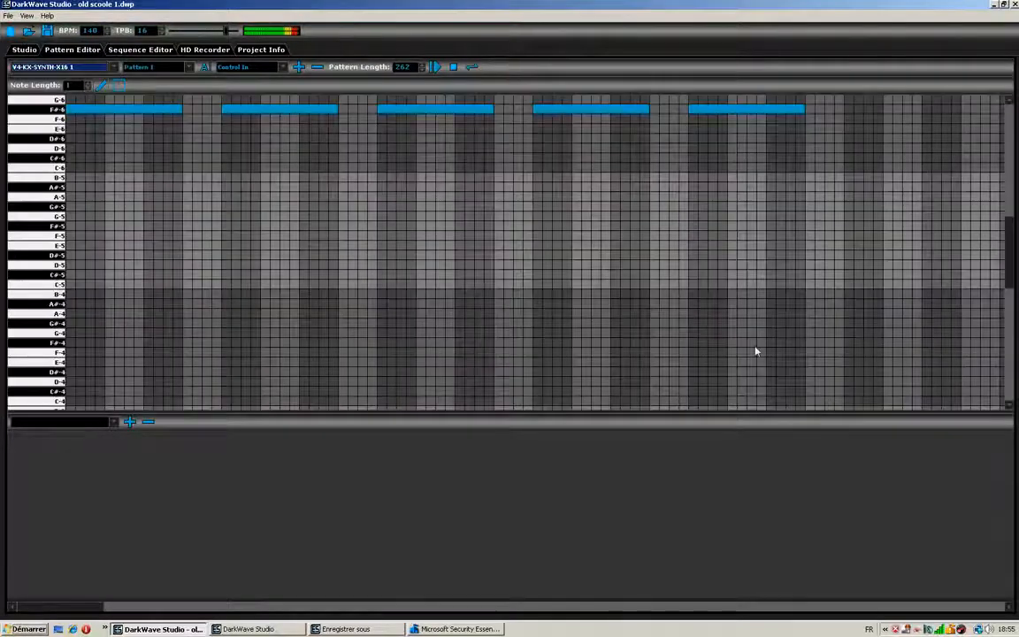
pyautogui.moveTo(1009, 272); pyautogui.dragTo(1009, 225)
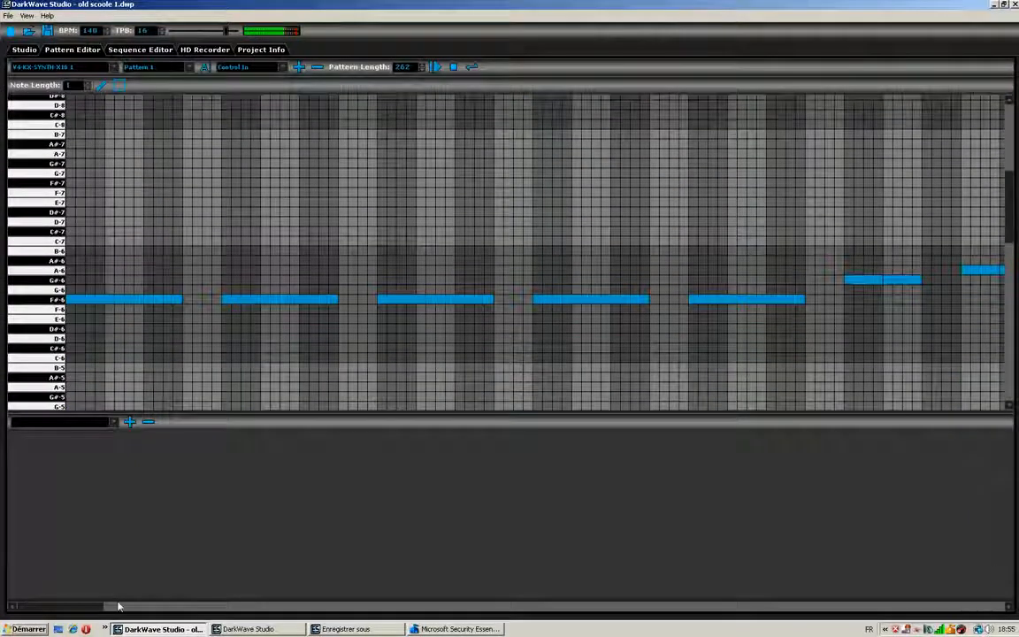
pyautogui.click(185, 607)
pyautogui.moveTo(184, 607); pyautogui.dragTo(734, 601)
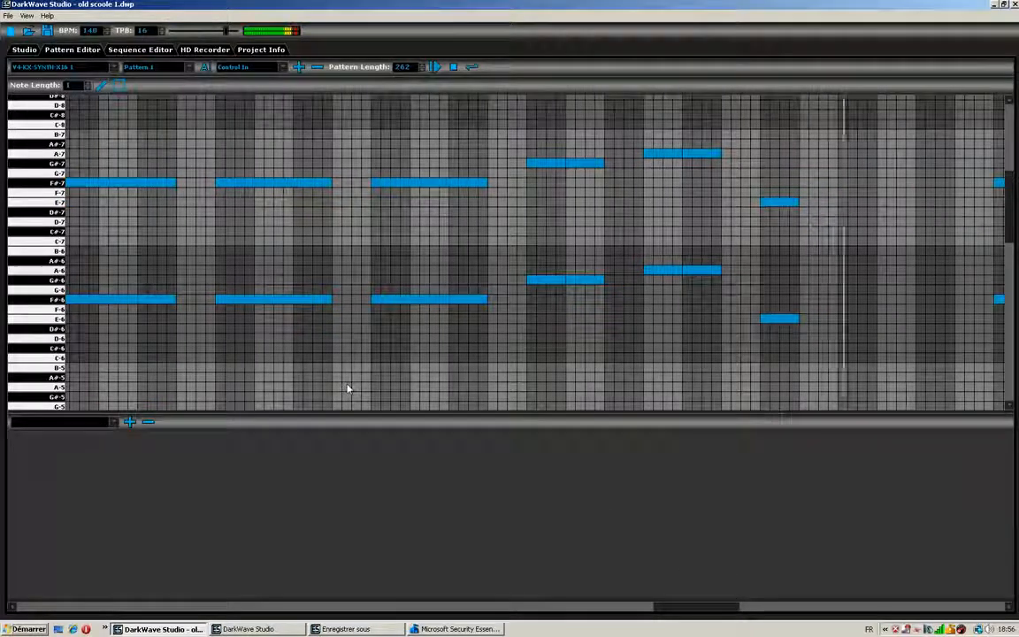
# - Examine Pattern 1 of the ES DGenR8 2 drum machine while the sequence plays
pyautogui.click(108, 68)
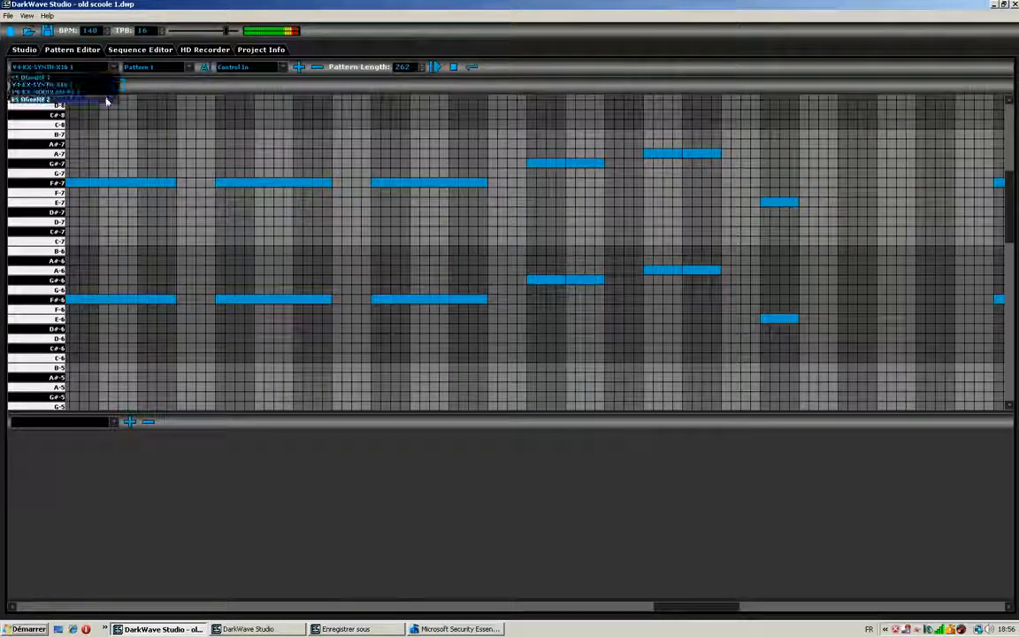
pyautogui.click(105, 94)
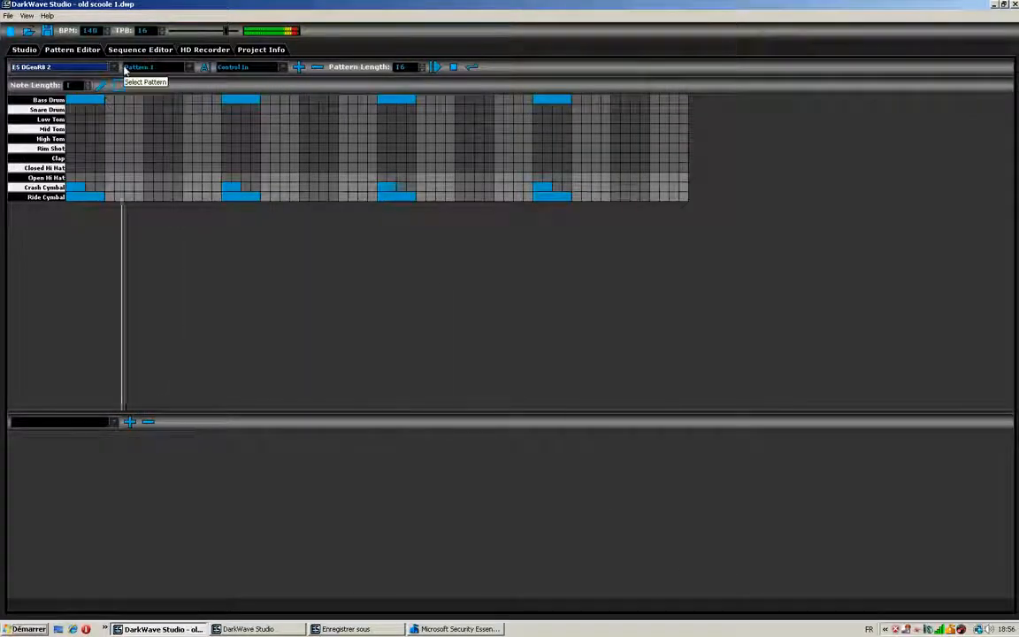
pyautogui.click(112, 69)
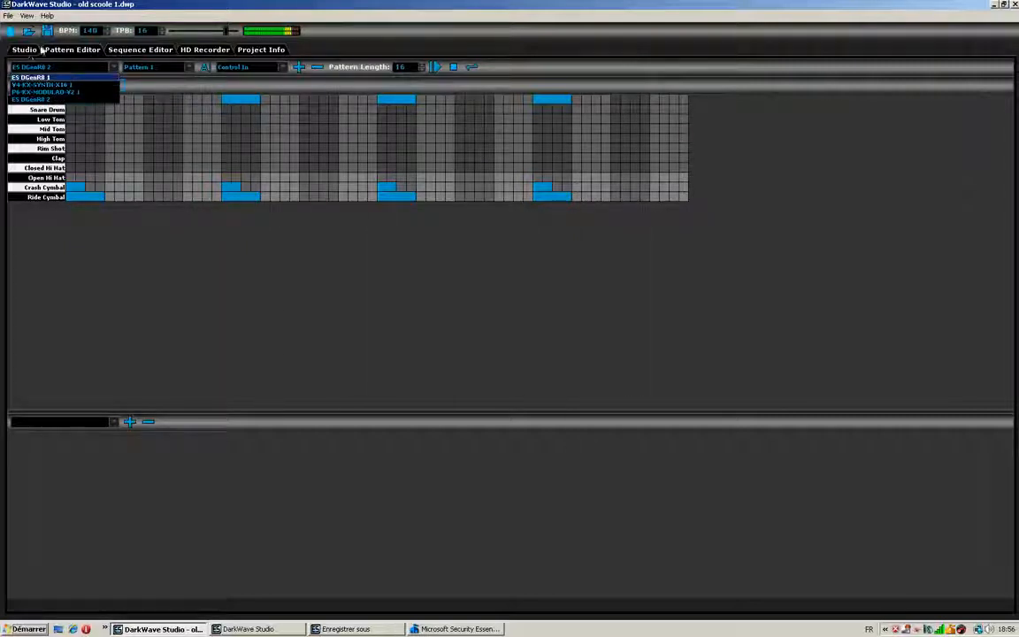
pyautogui.click(60, 74)
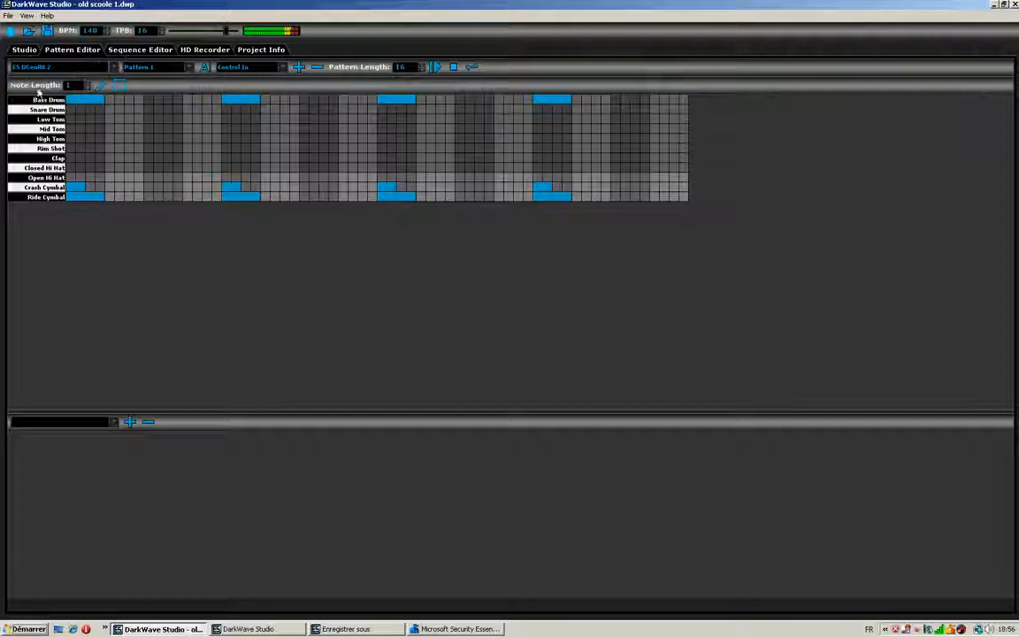
# - Stop the sequence playback and return to the studio view of the project's machines
pyautogui.click(148, 49)
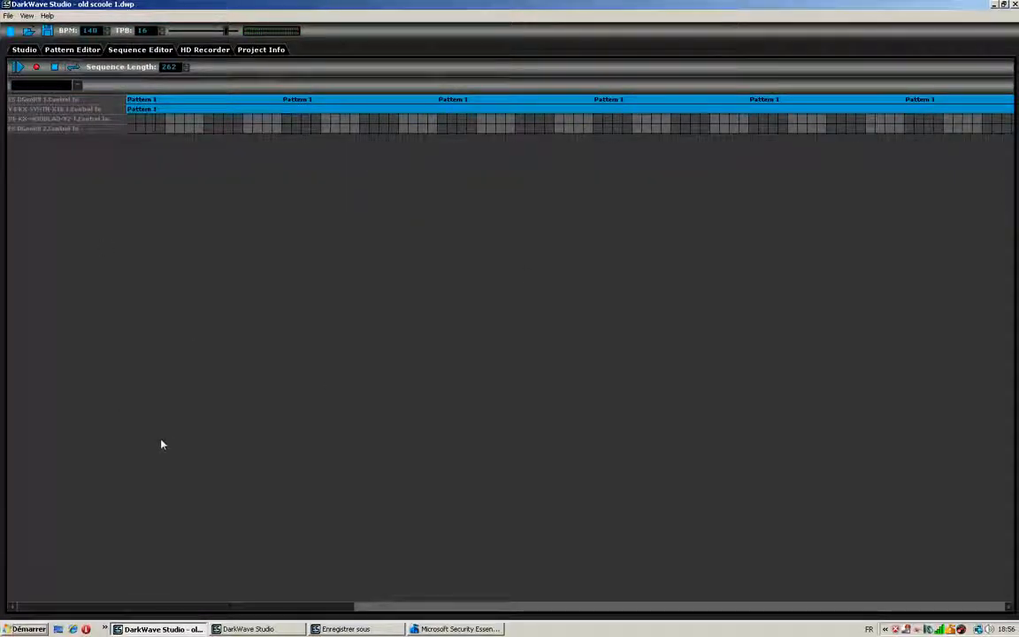
pyautogui.click(434, 630)
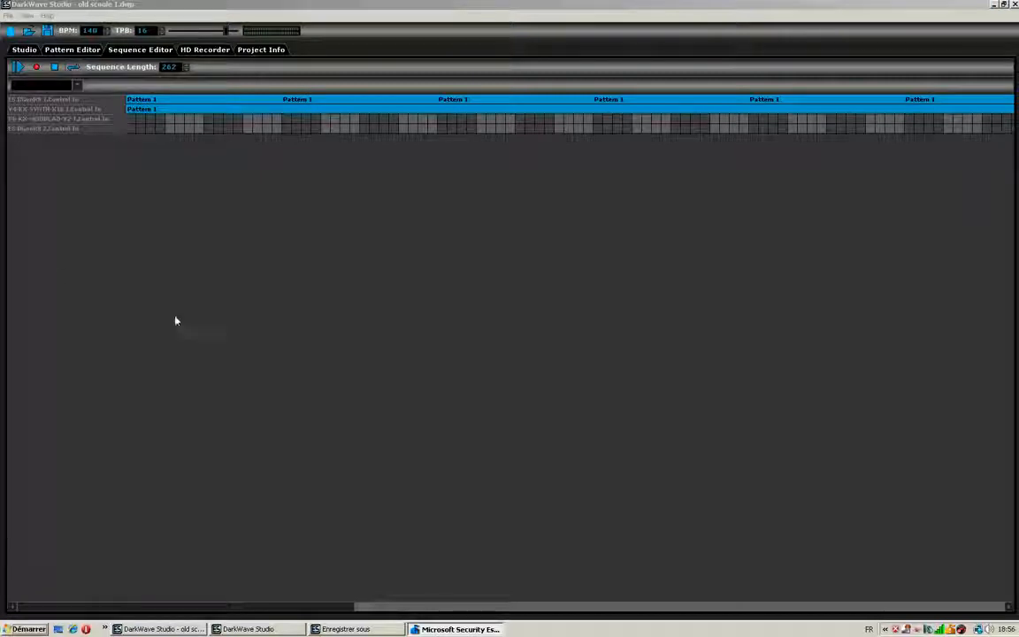
pyautogui.click(39, 51)
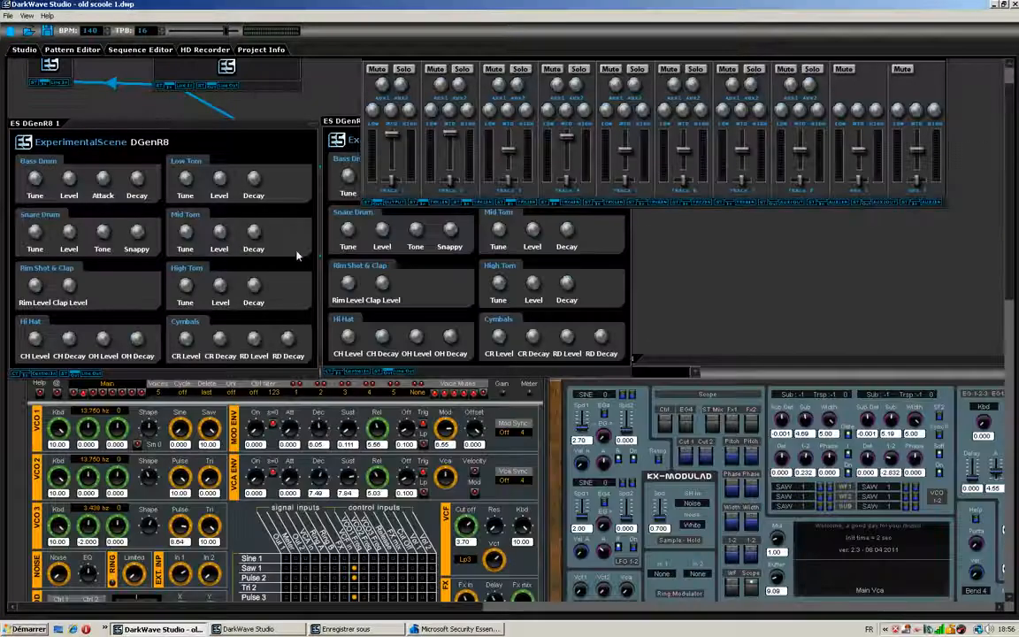